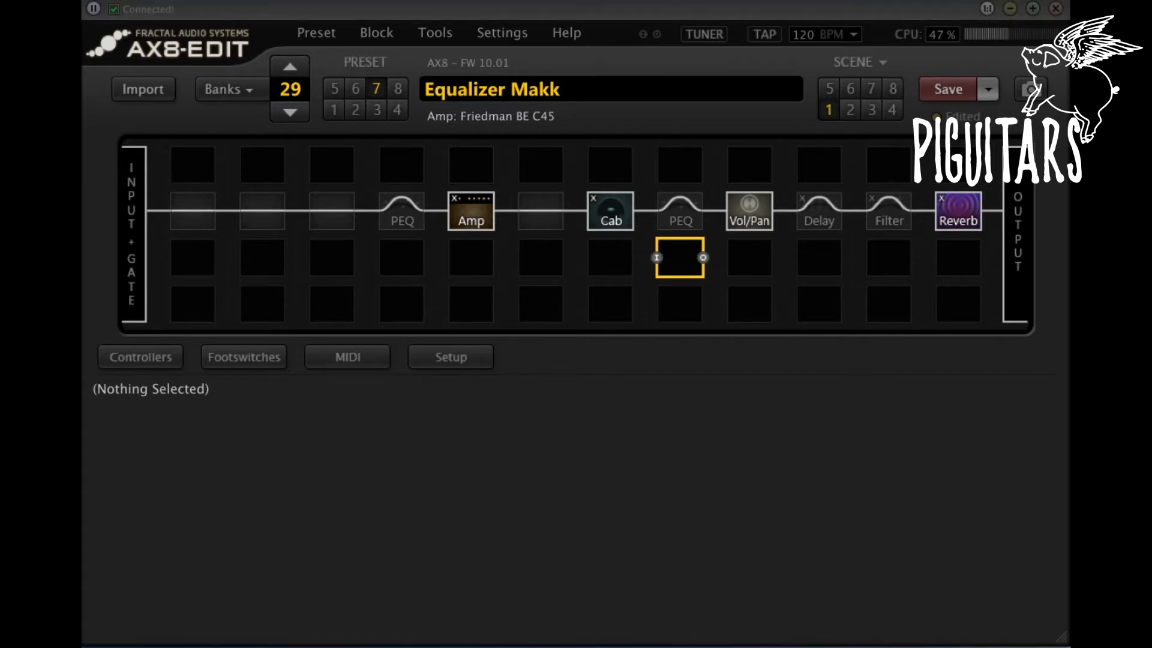
# Step: Examine the frequency-range guide in GUIA FREQUENCIAS.png and close it
pyautogui.press('space')
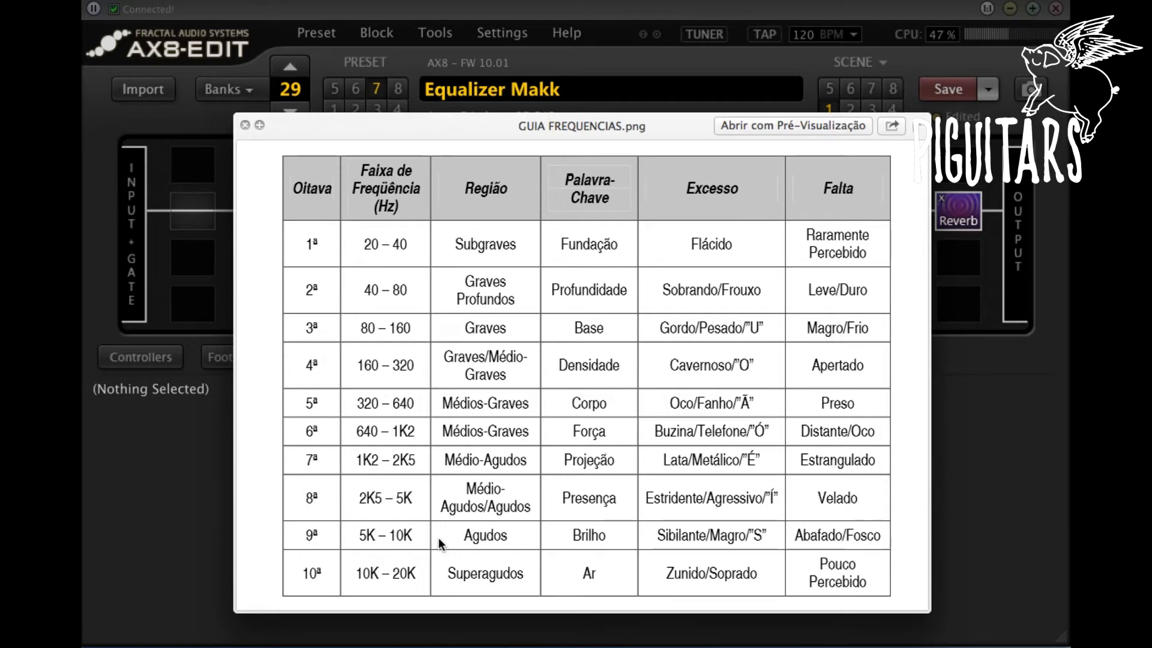
pyautogui.press('space')
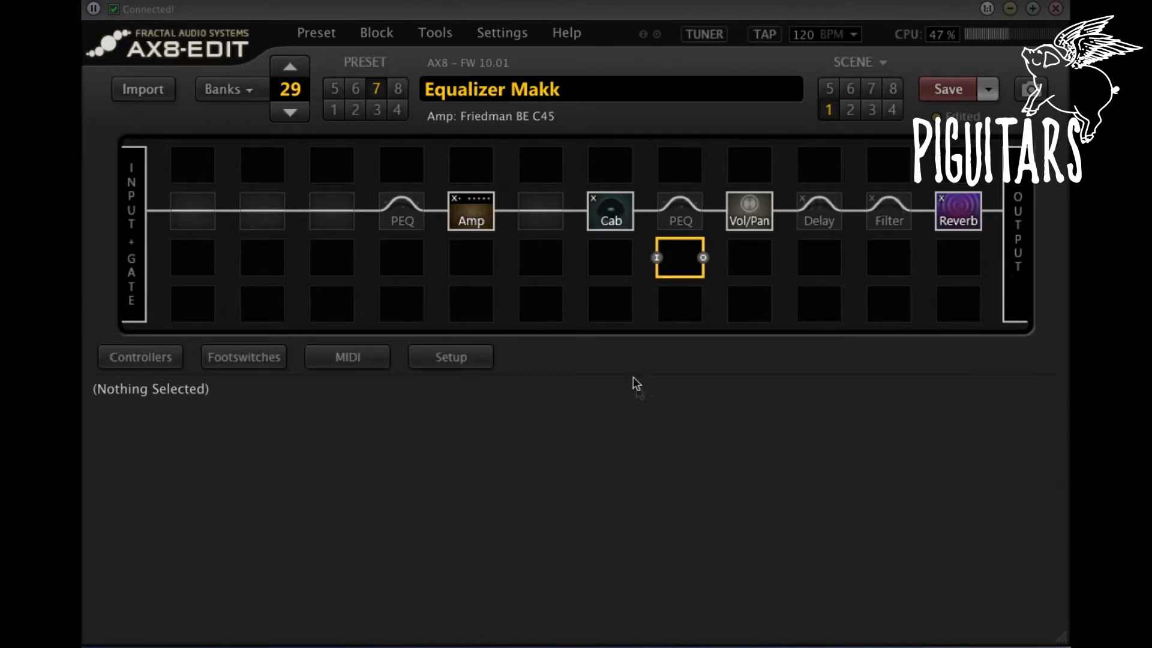
# Step: Review the settings of the Amp, Cab and Reverb blocks in the signal chain
pyautogui.click(469, 211)
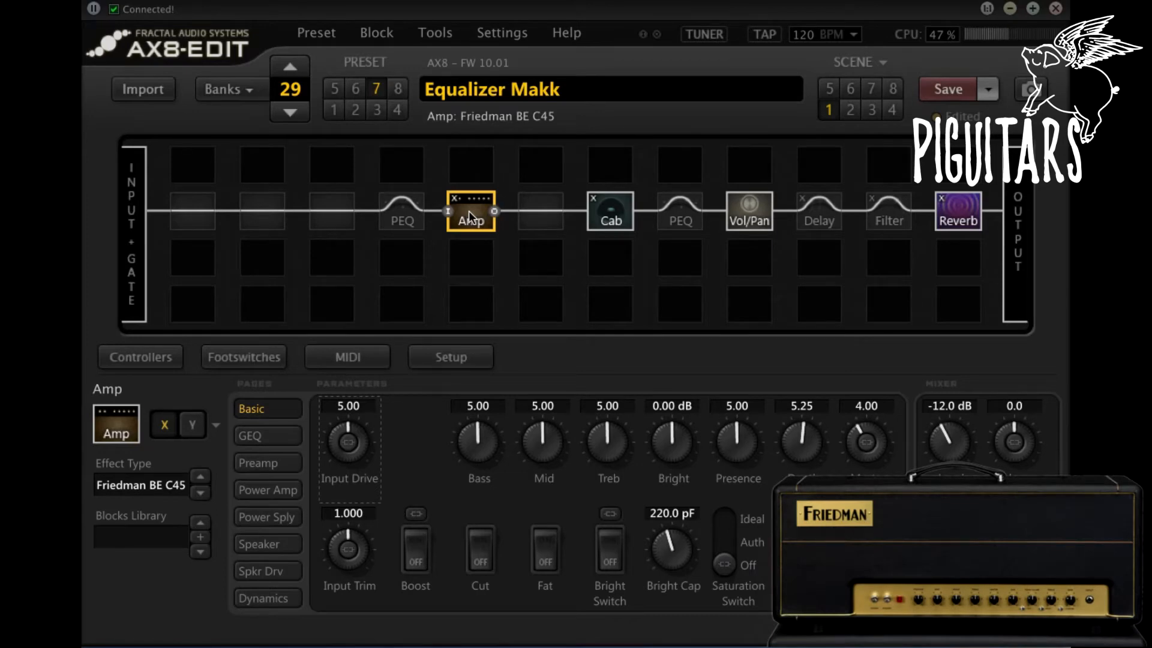
pyautogui.click(595, 205)
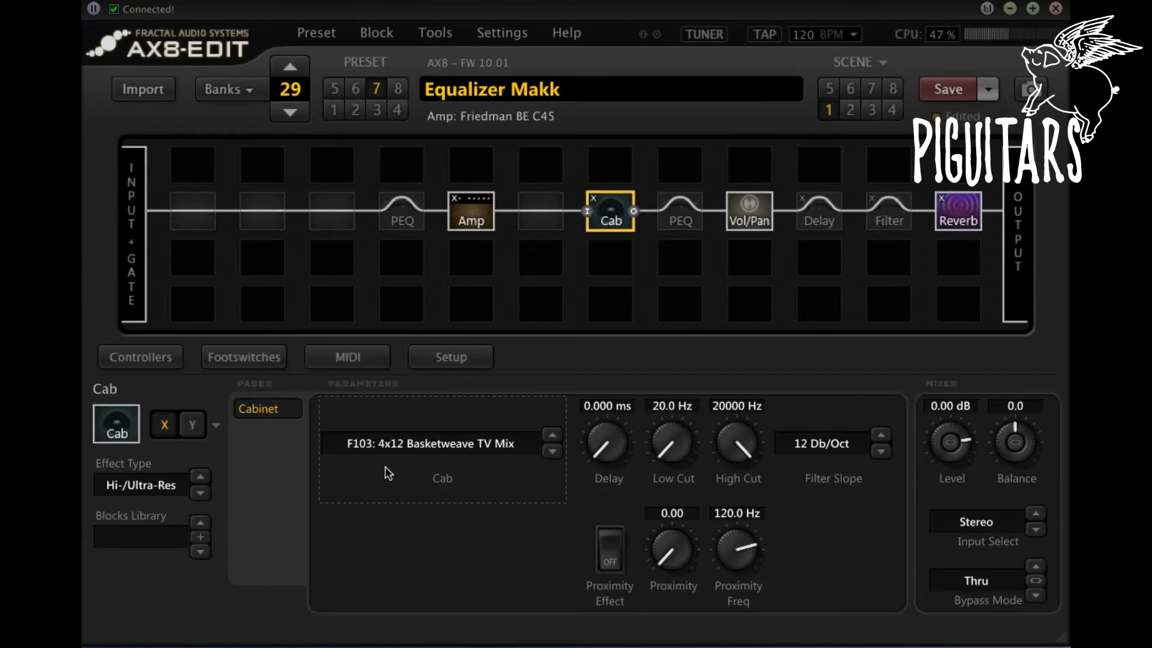
pyautogui.click(958, 211)
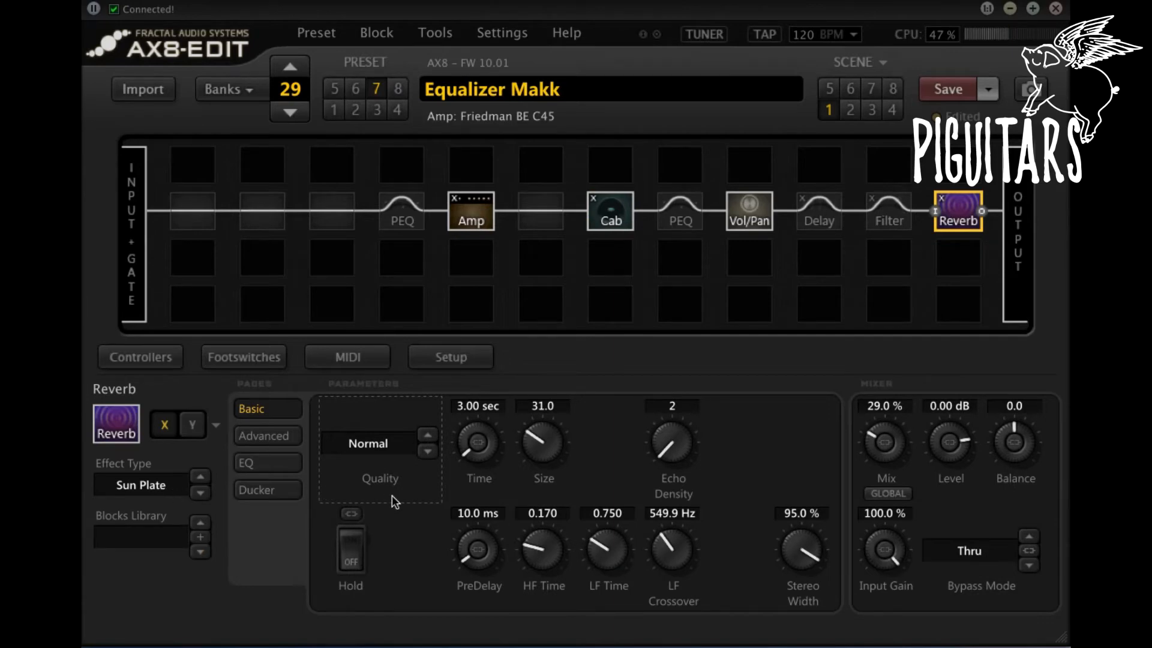
pyautogui.click(609, 211)
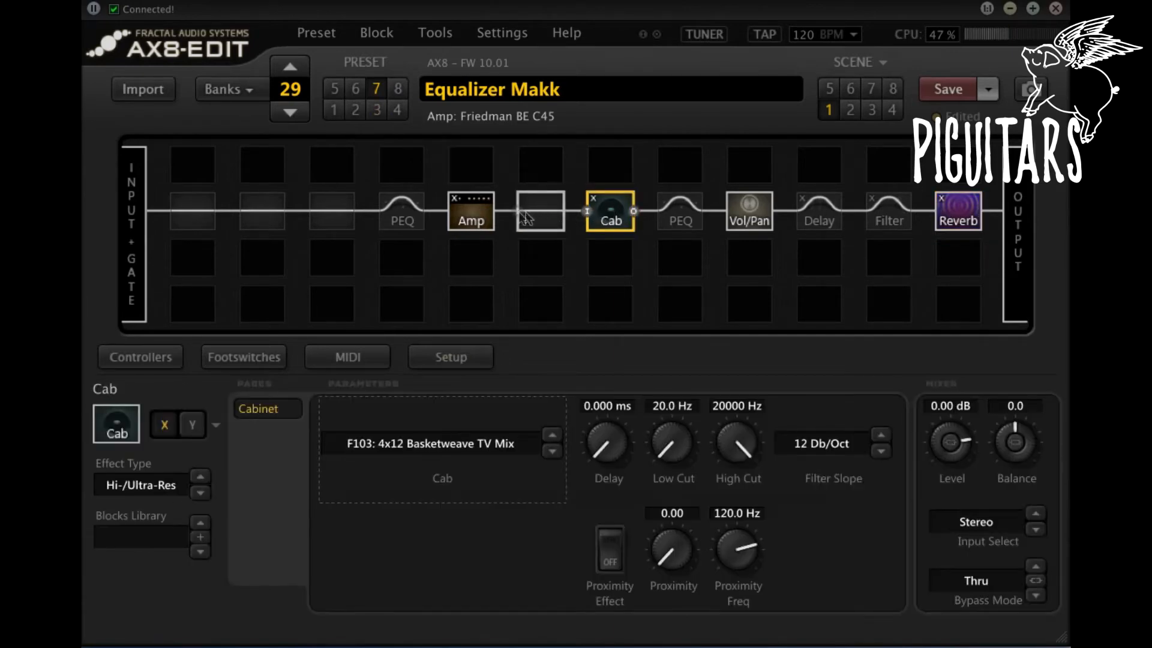
# Step: Examine the EQ location and EQ type options of the Amp block's graphic equalizer
pyautogui.click(475, 218)
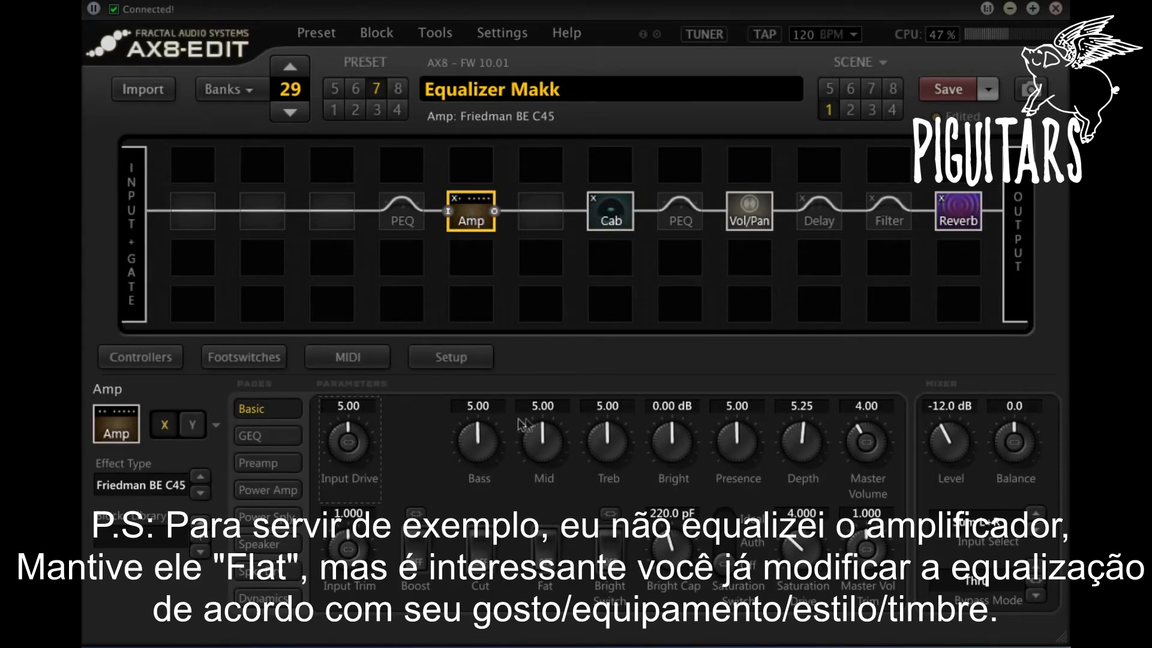
pyautogui.click(291, 438)
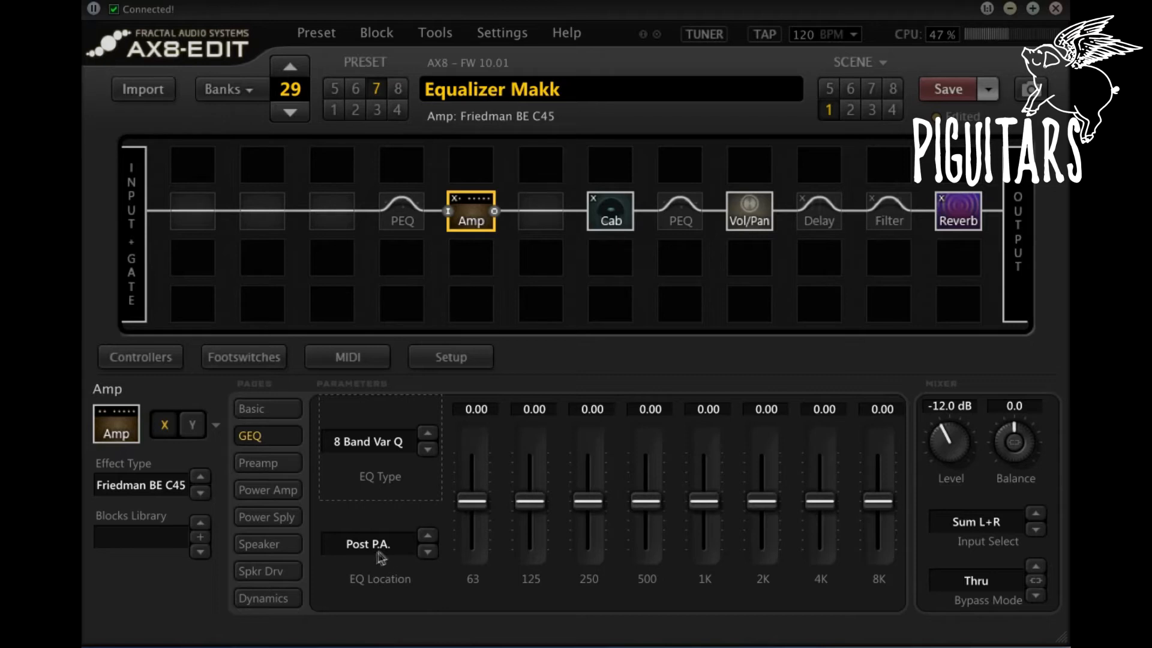
pyautogui.click(407, 546)
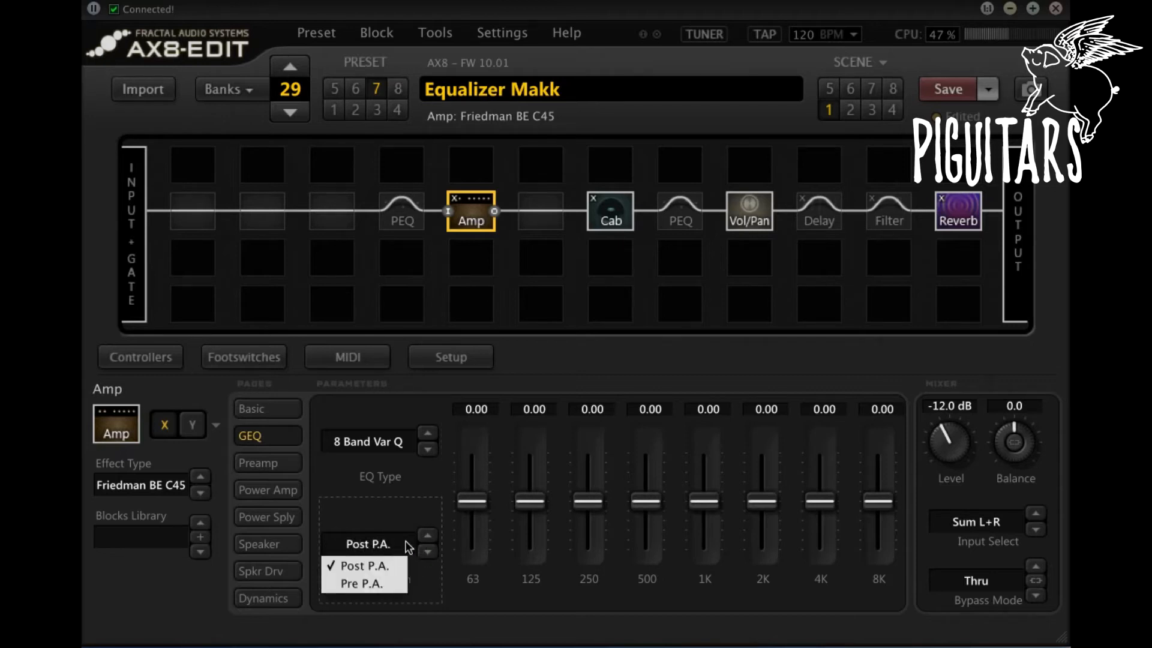
pyautogui.click(376, 566)
pyautogui.click(391, 446)
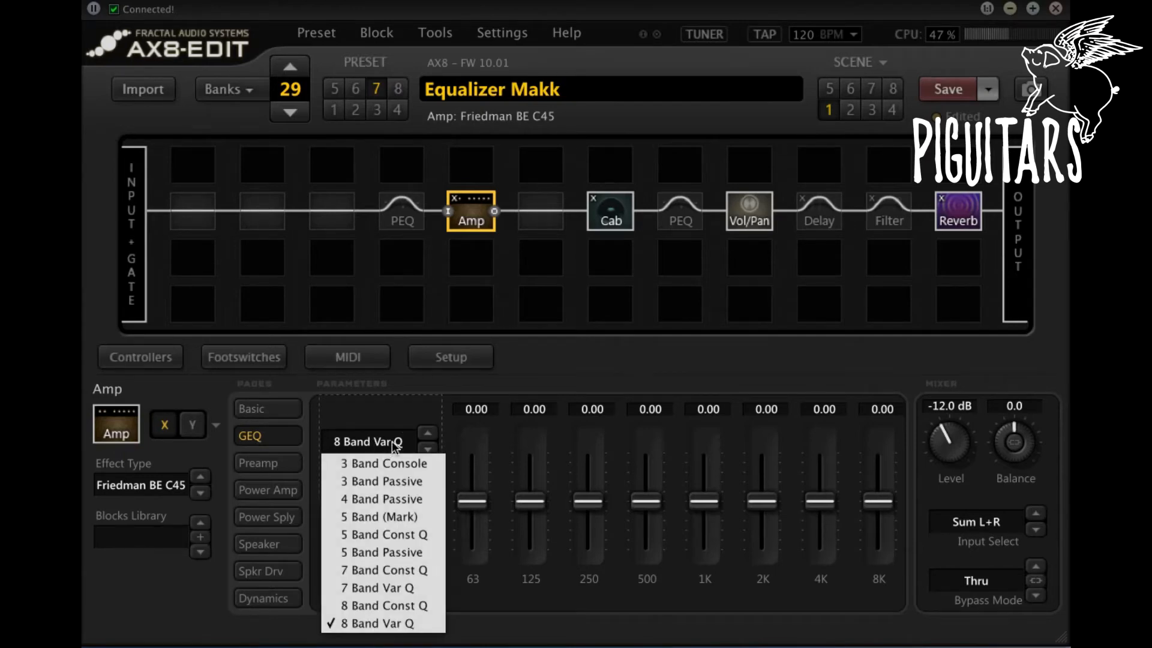
pyautogui.click(407, 427)
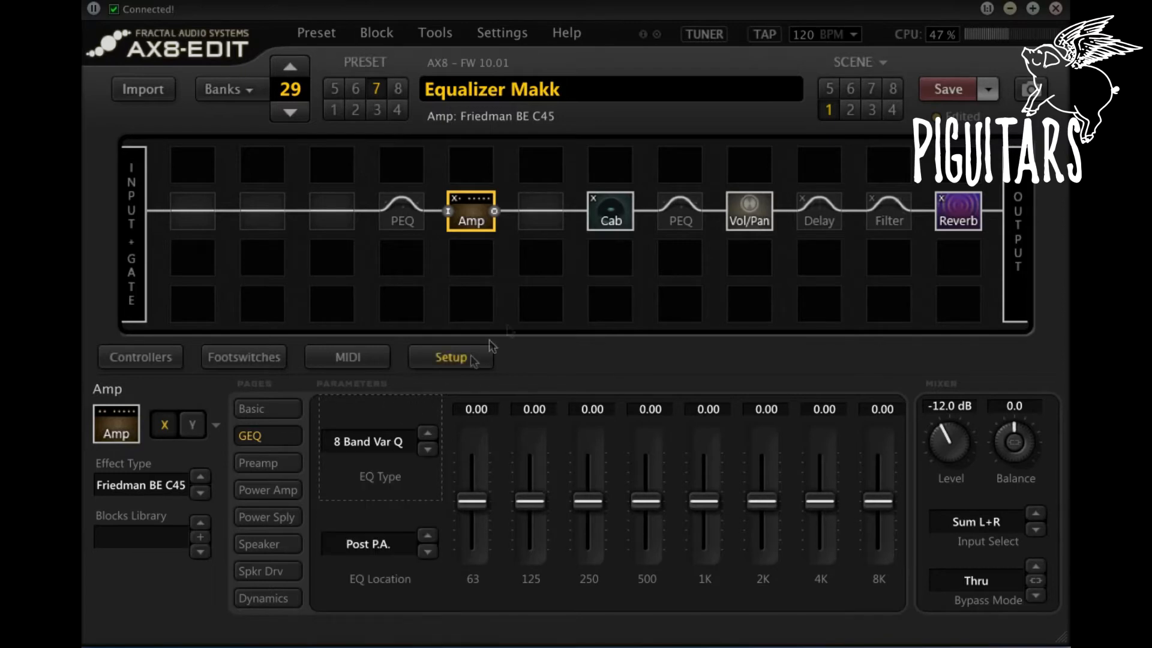
# Step: Review the Cab block and the parametric EQ blocks placed after the Cab and before the Amp
pyautogui.click(604, 215)
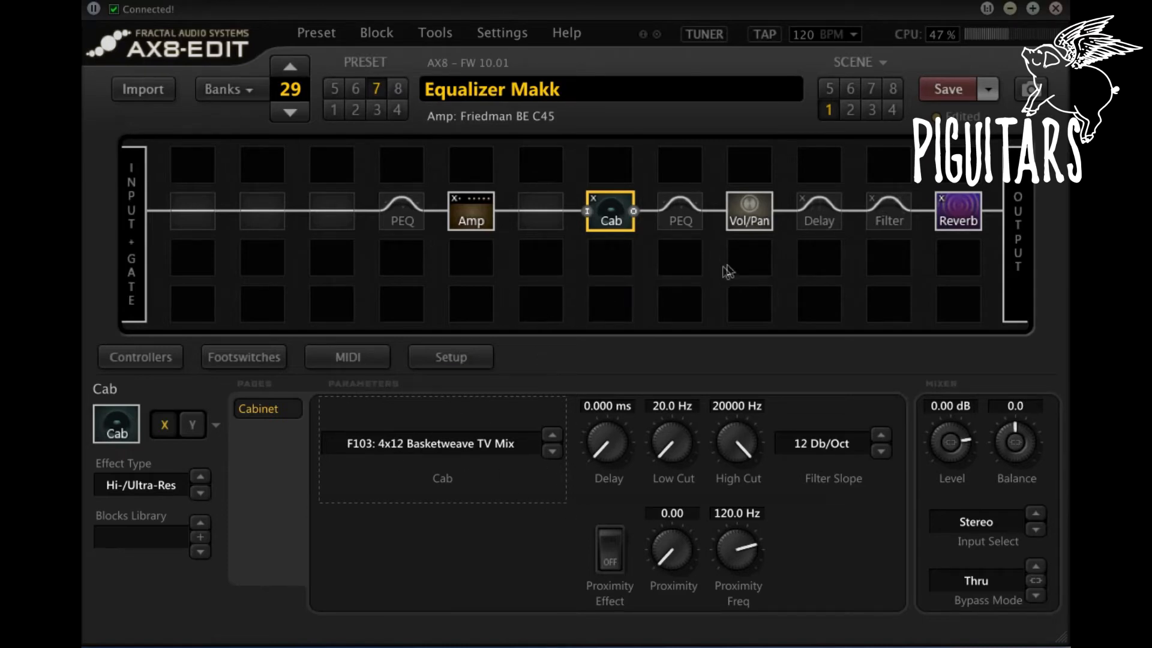
pyautogui.click(689, 225)
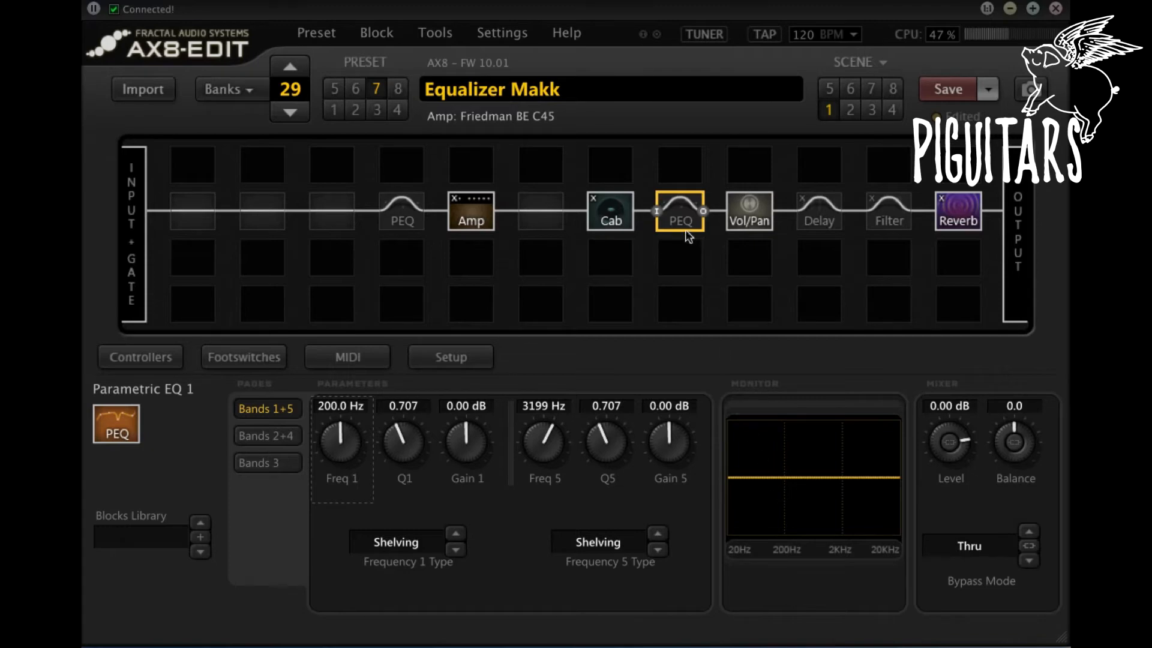
pyautogui.click(400, 218)
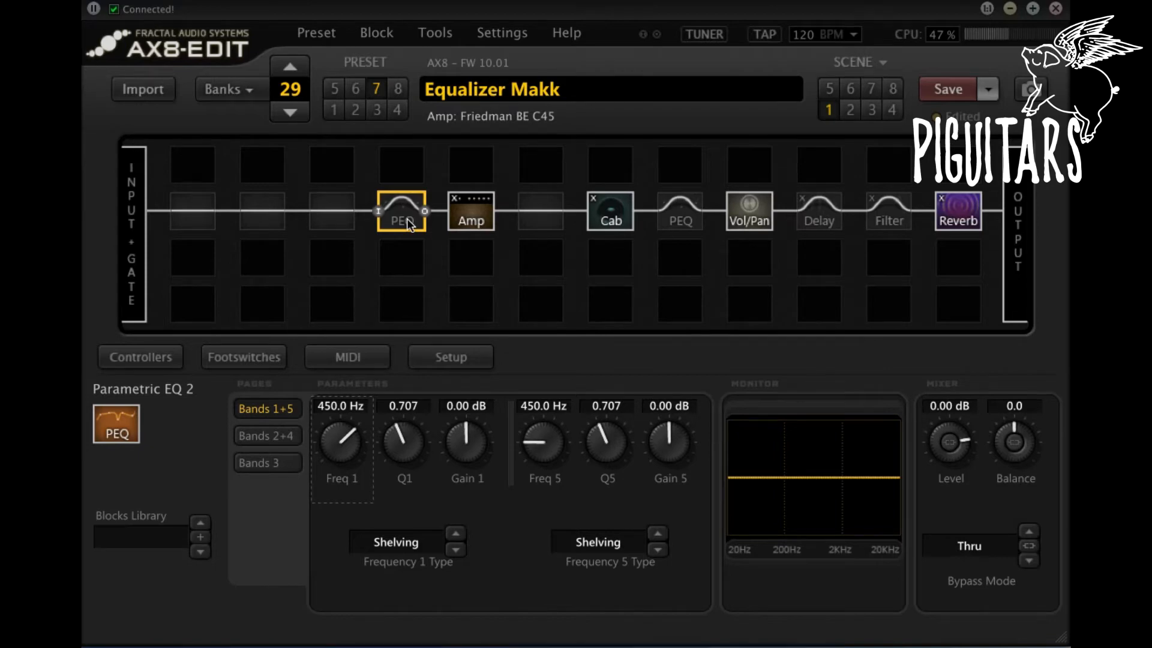
# Step: Examine the band 1 filter types of the PEQ after the Cab and their descriptions in equalizer parametric type.png
pyautogui.click(689, 217)
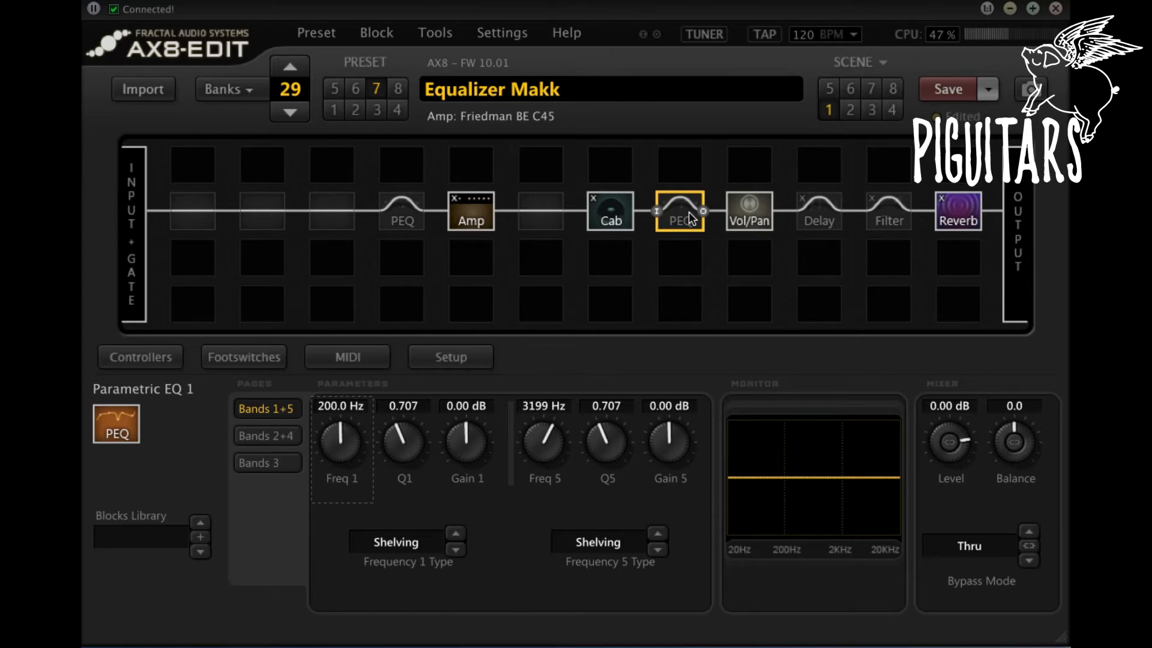
pyautogui.click(413, 547)
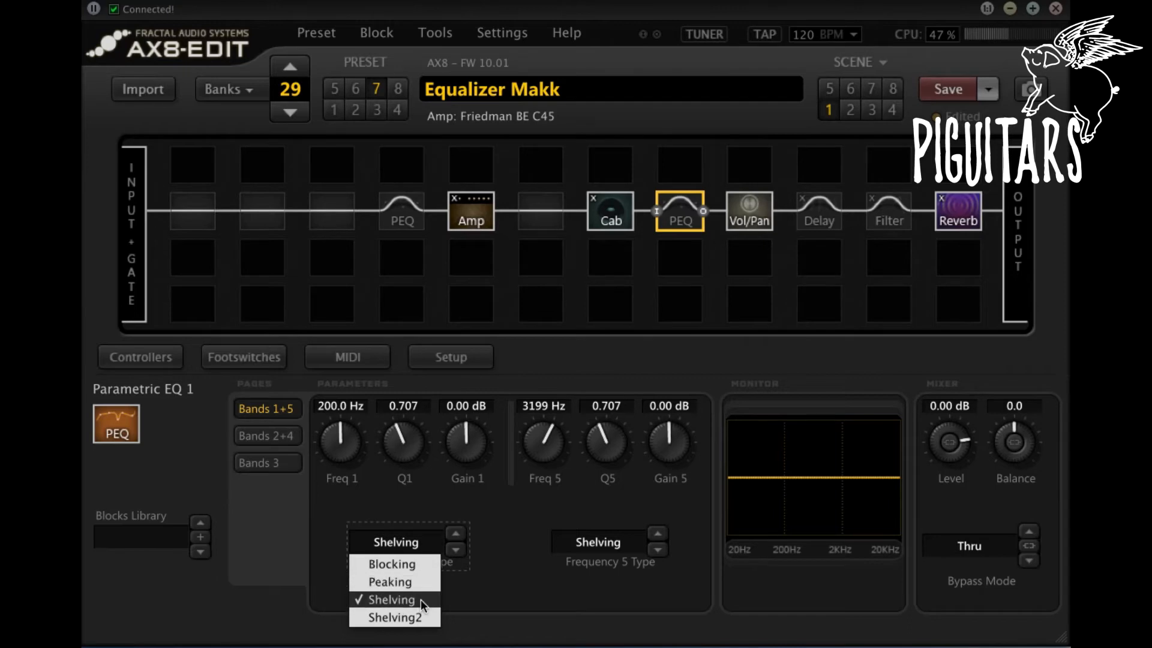
pyautogui.click(534, 609)
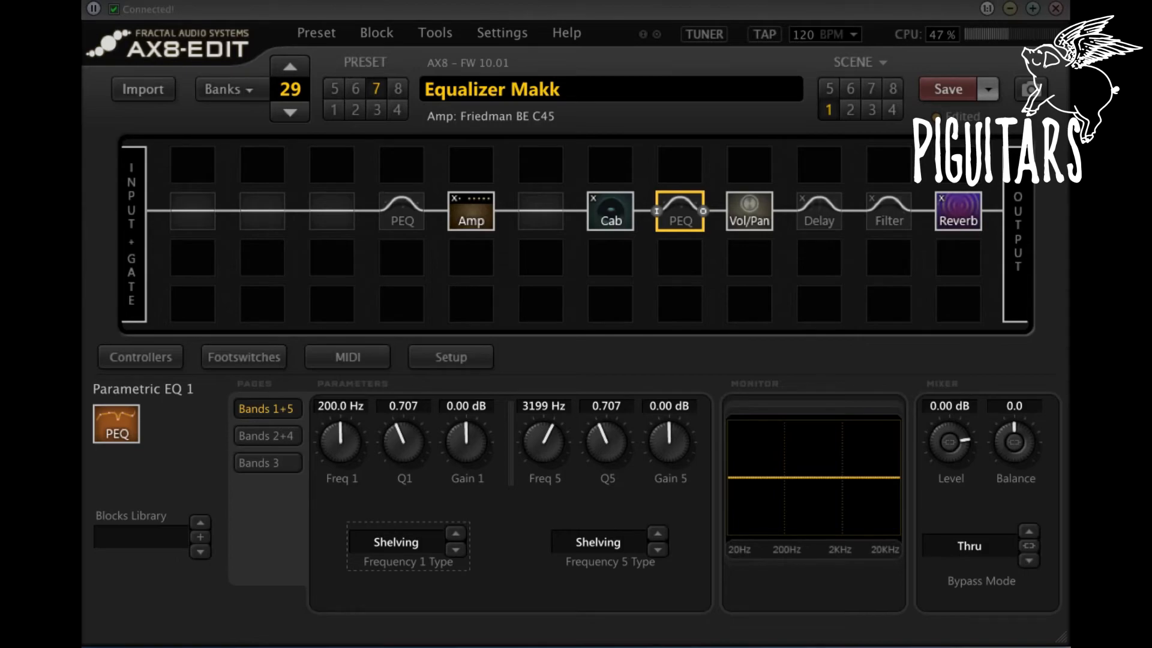
pyautogui.press('space')
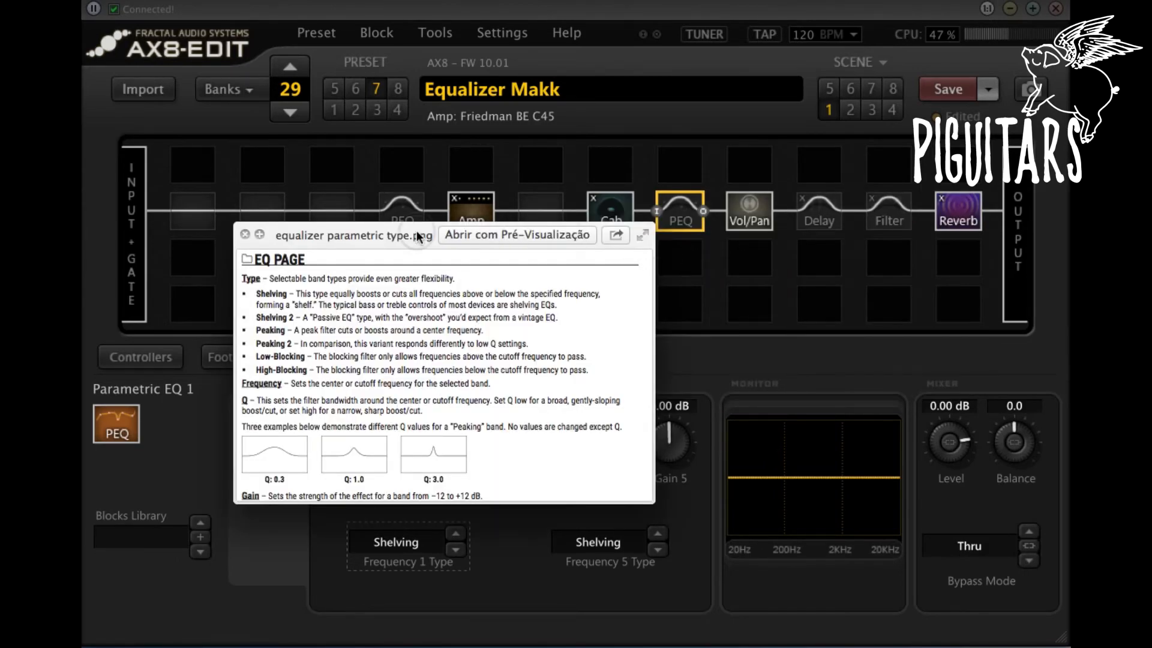
pyautogui.moveTo(418, 236); pyautogui.dragTo(401, 115)
pyautogui.moveTo(637, 382); pyautogui.dragTo(956, 558)
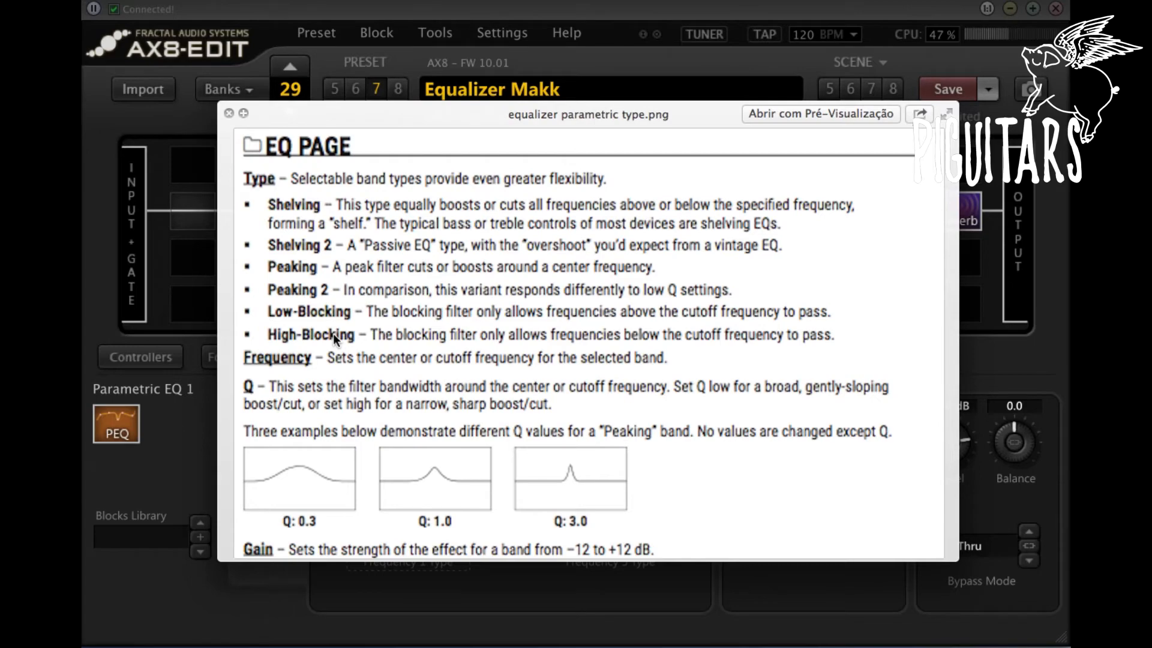
pyautogui.press('super+w')
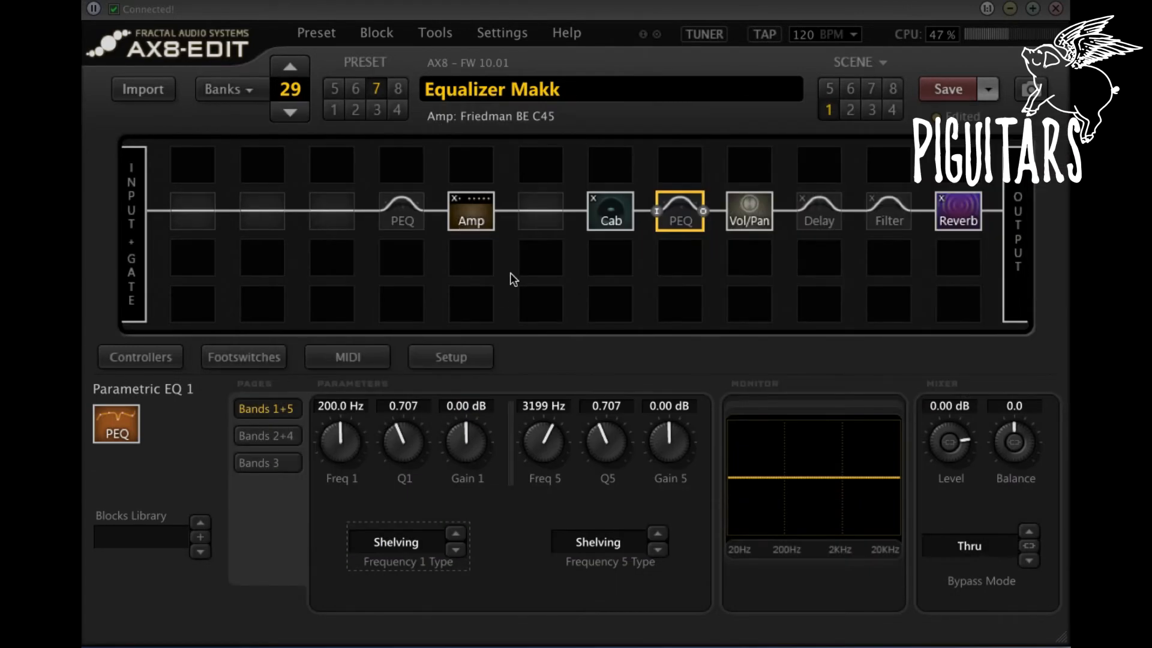
# Step: Set band 1 of Parametric EQ 1 to the Blocking type with a frequency of about 100 Hz
pyautogui.click(398, 547)
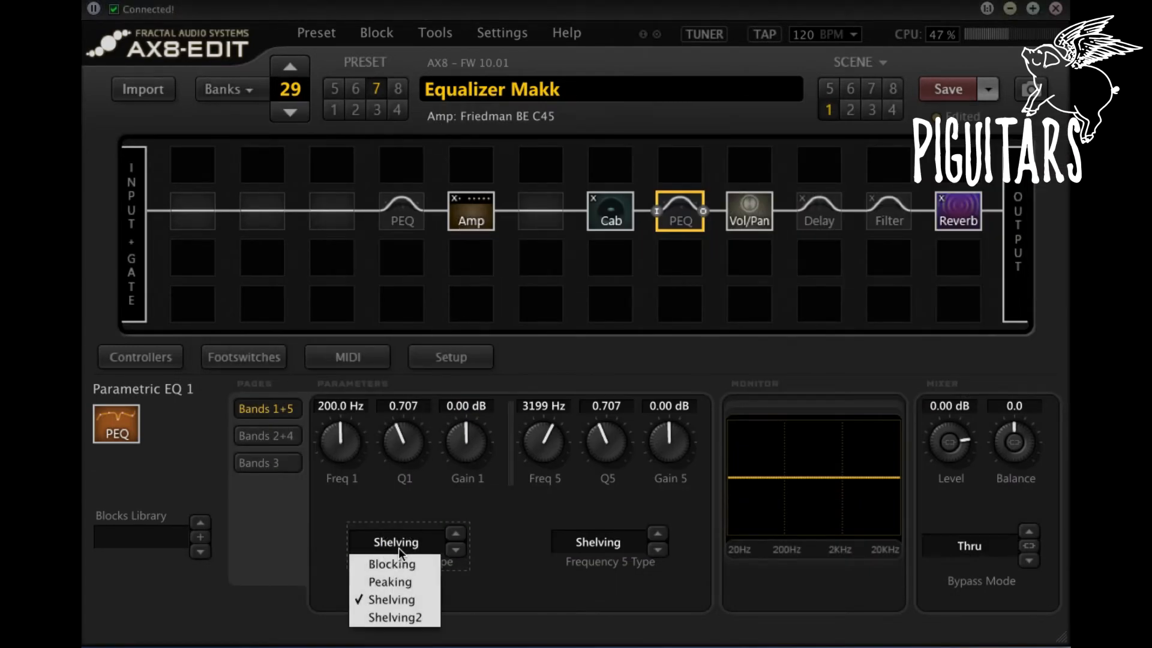
pyautogui.click(393, 564)
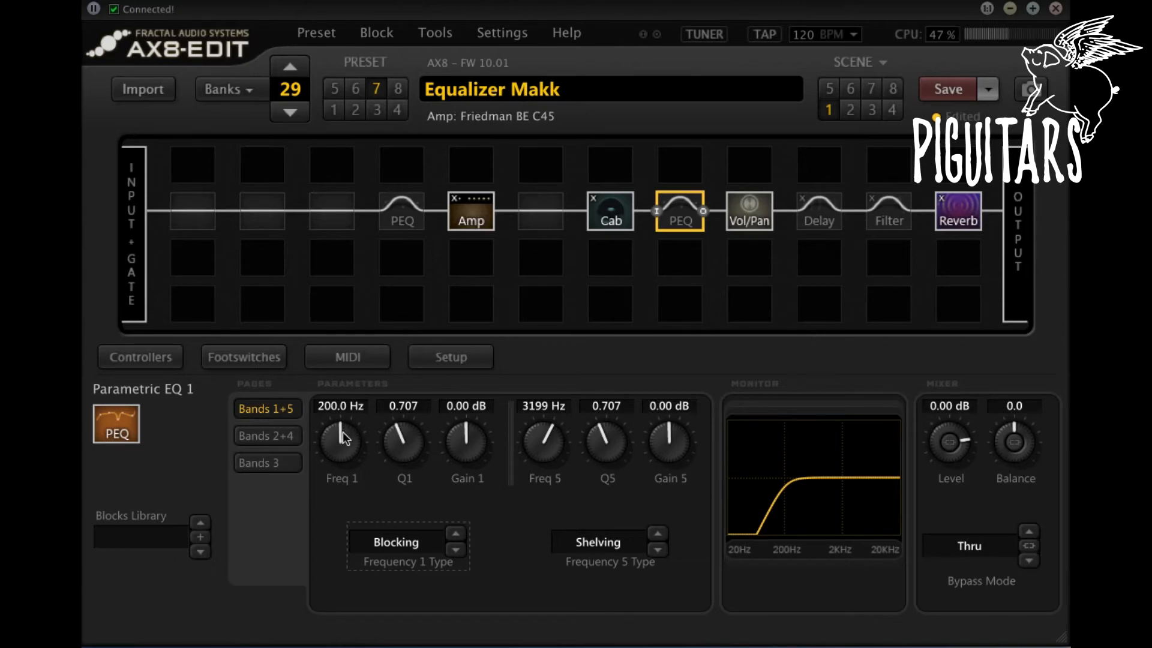
pyautogui.moveTo(343, 437); pyautogui.dragTo(338, 511)
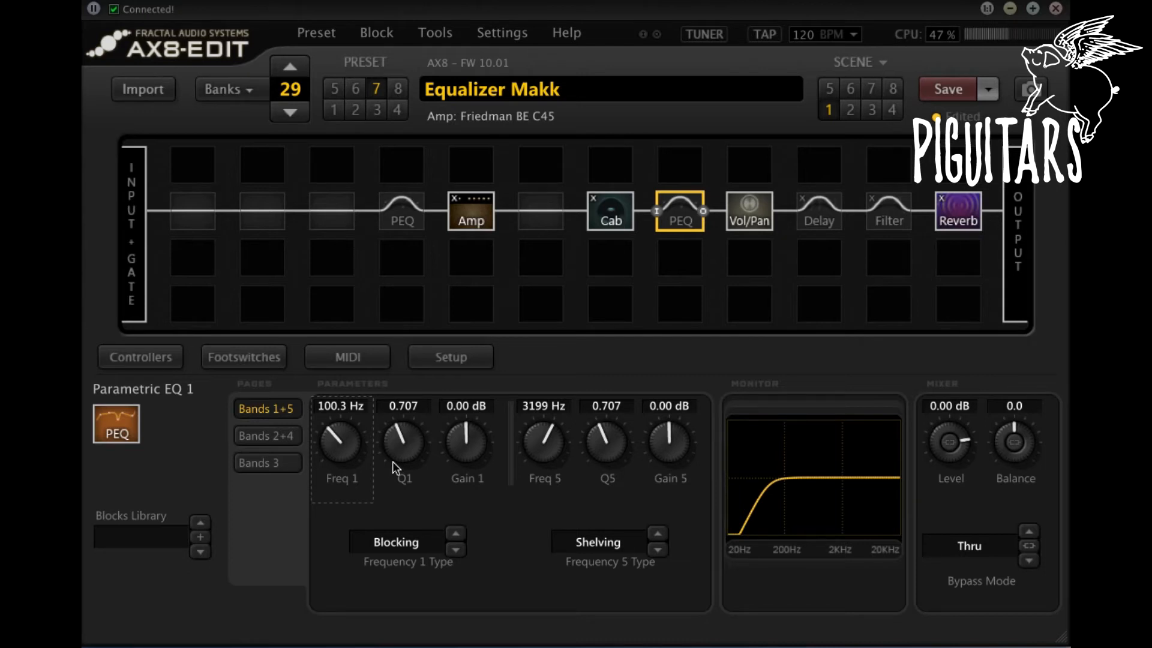
# Step: Switch the PEQ block after the Cab on and off to compare the sound, leaving it engaged
pyautogui.click(679, 218)
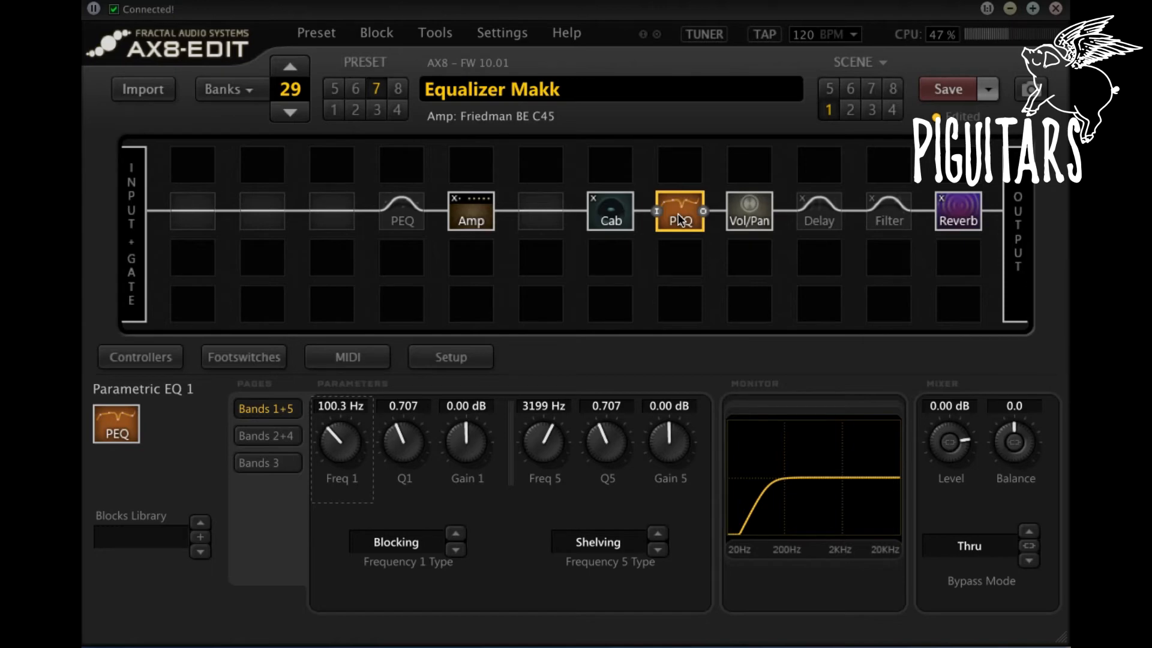
pyautogui.click(680, 218)
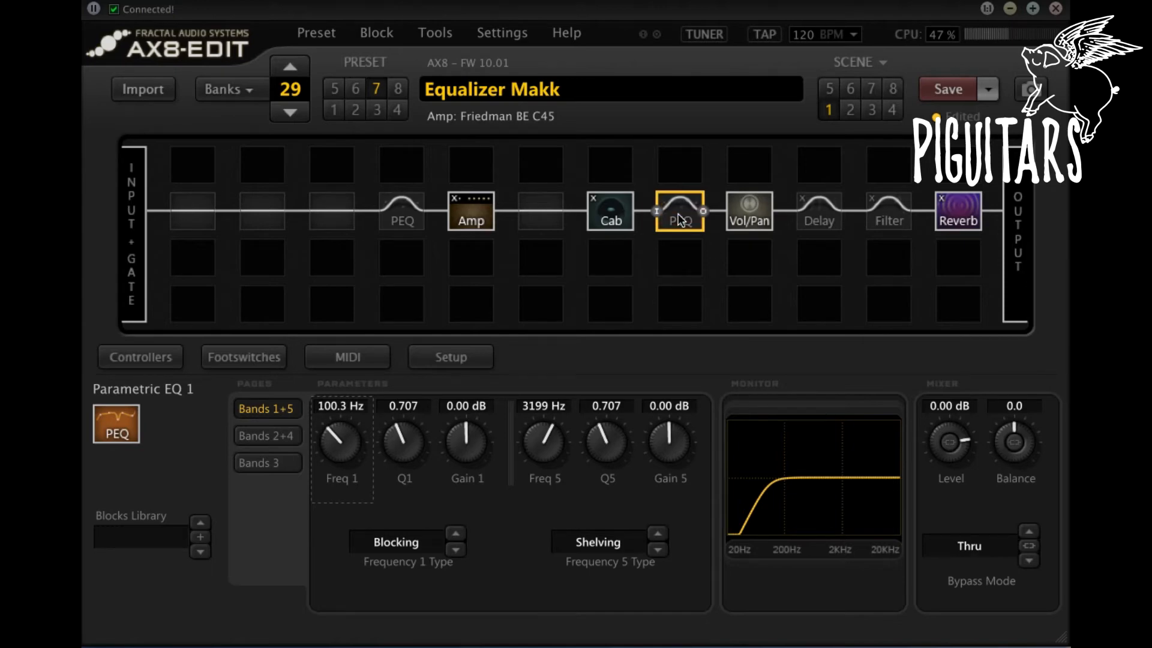
pyautogui.click(680, 218)
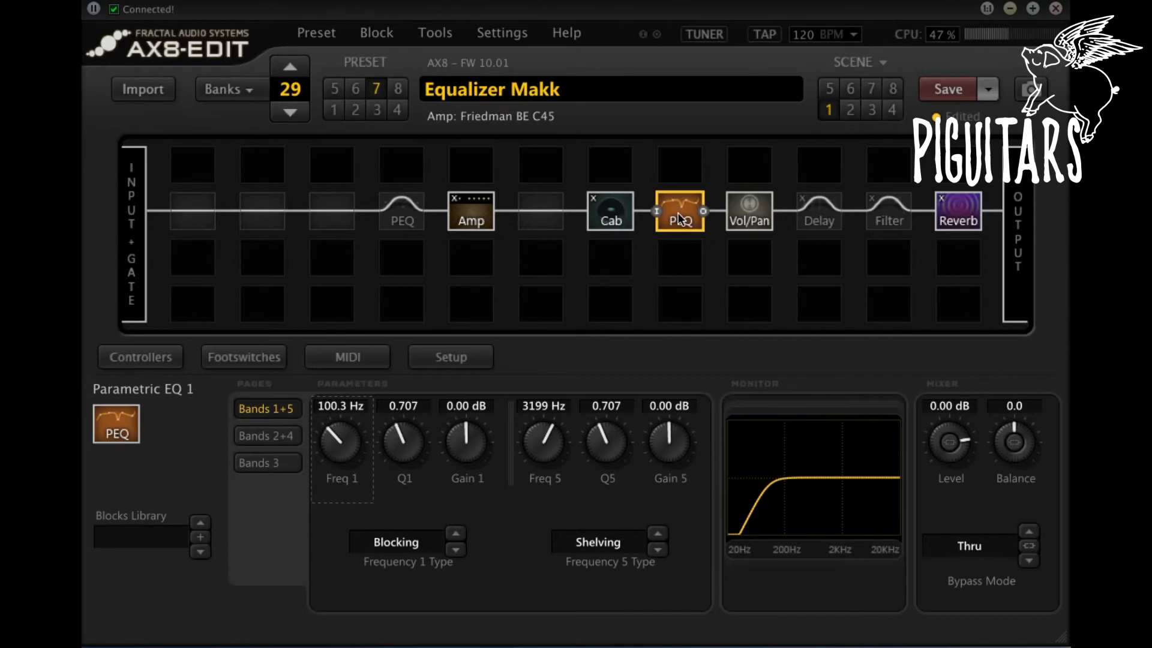
# Step: Set band 5 of Parametric EQ 1 to the Blocking type with a frequency of about 7056 Hz
pyautogui.click(618, 541)
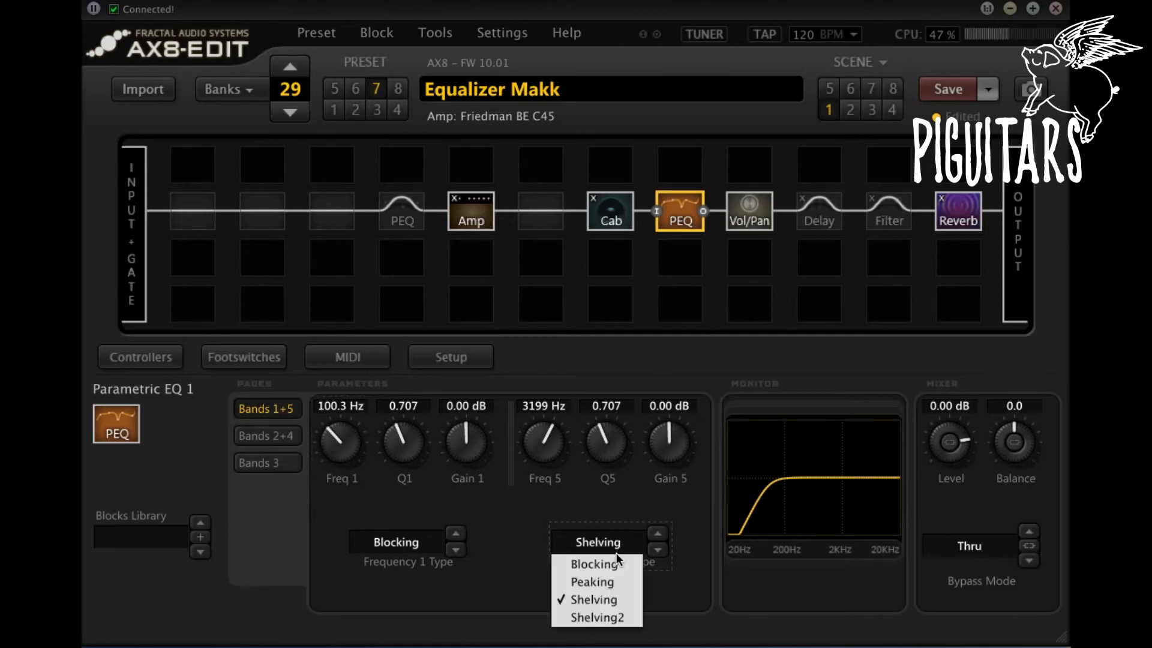
pyautogui.click(616, 561)
pyautogui.moveTo(551, 453); pyautogui.dragTo(561, 399)
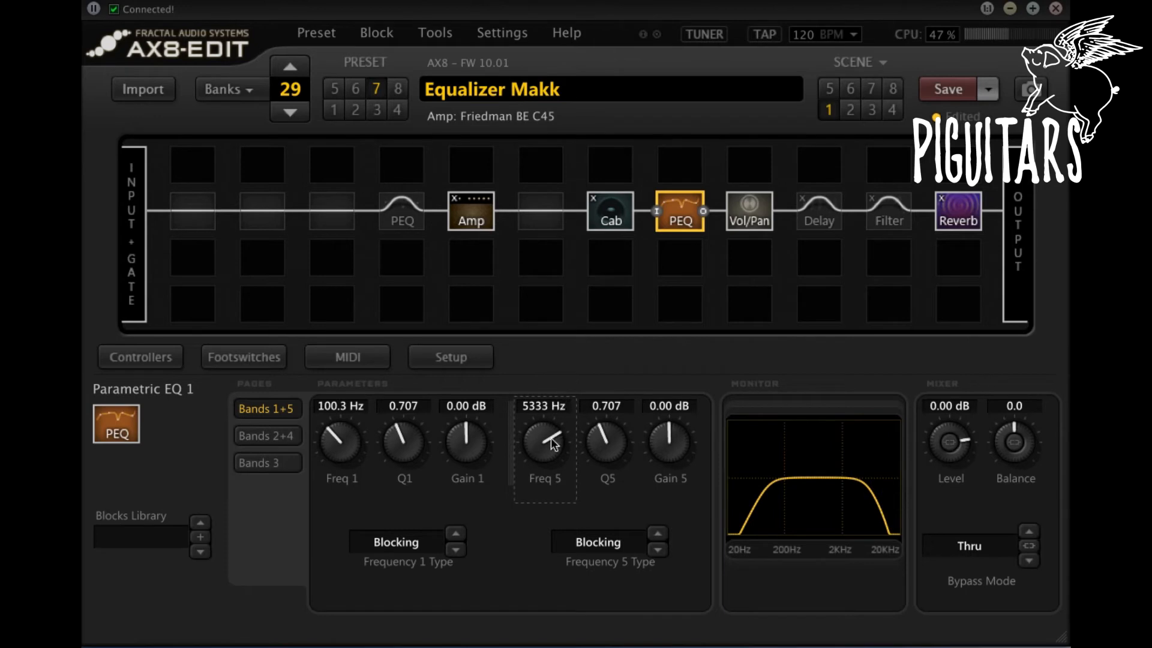
pyautogui.moveTo(554, 444); pyautogui.dragTo(558, 420)
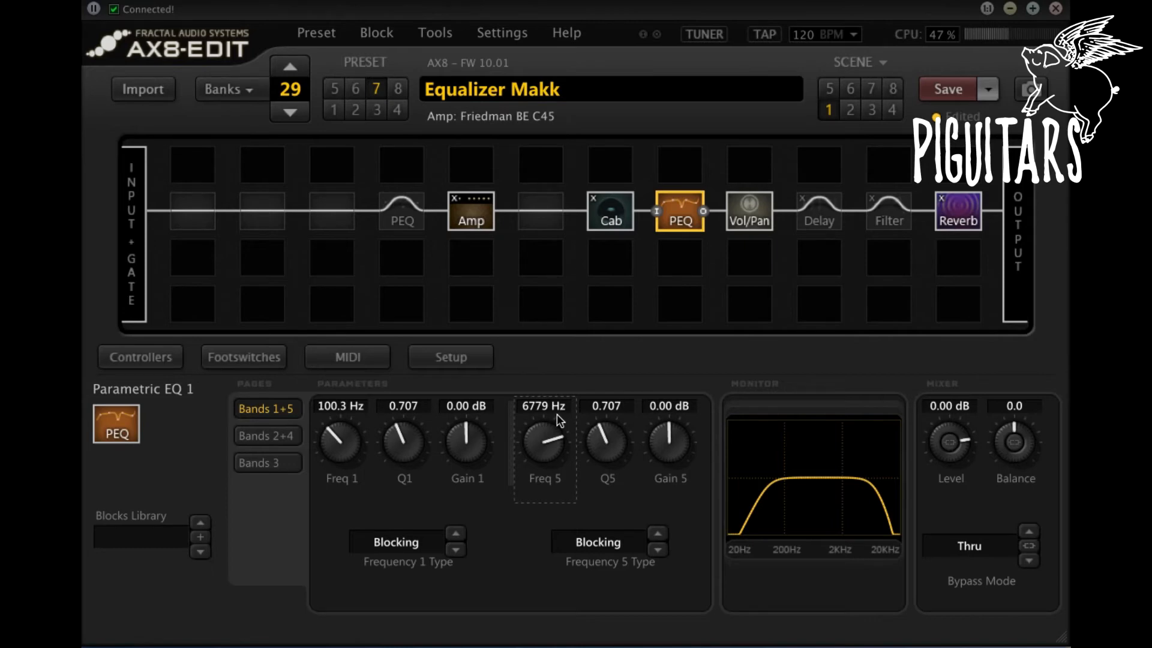
pyautogui.moveTo(537, 454)
pyautogui.mouseDown()
pyautogui.moveTo(540, 463)
pyautogui.moveTo(546, 446)
pyautogui.mouseUp()
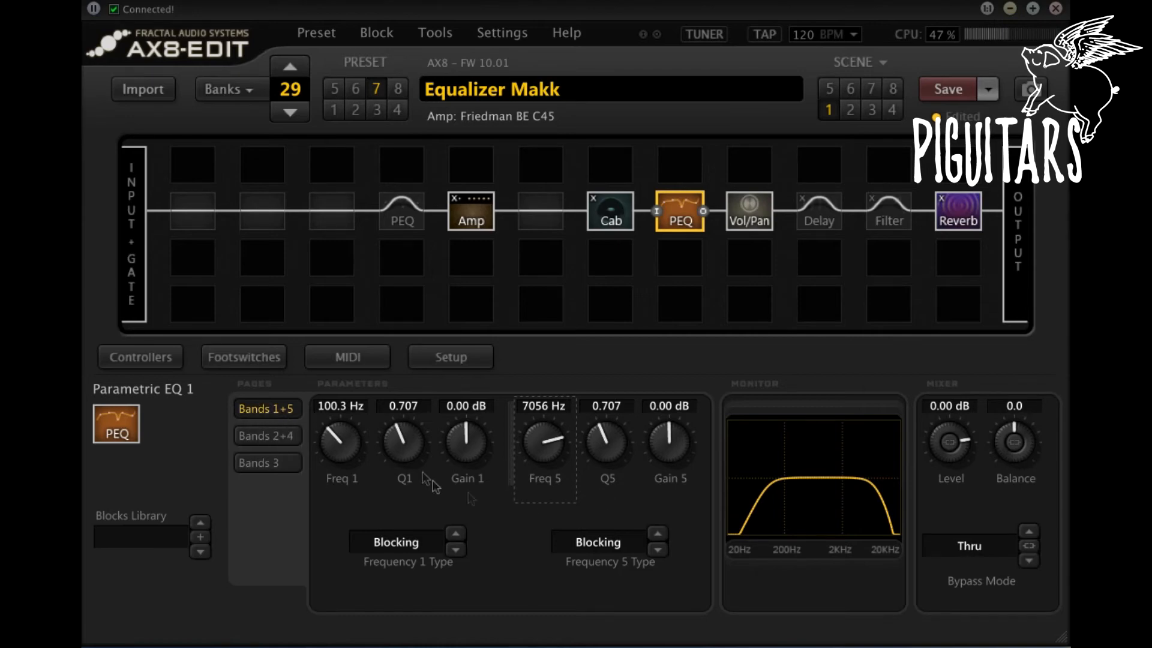
# Step: Check the band 2 filter type options of Parametric EQ 1, keep Peaking, and set the band's frequency to 250 Hz
pyautogui.click(273, 436)
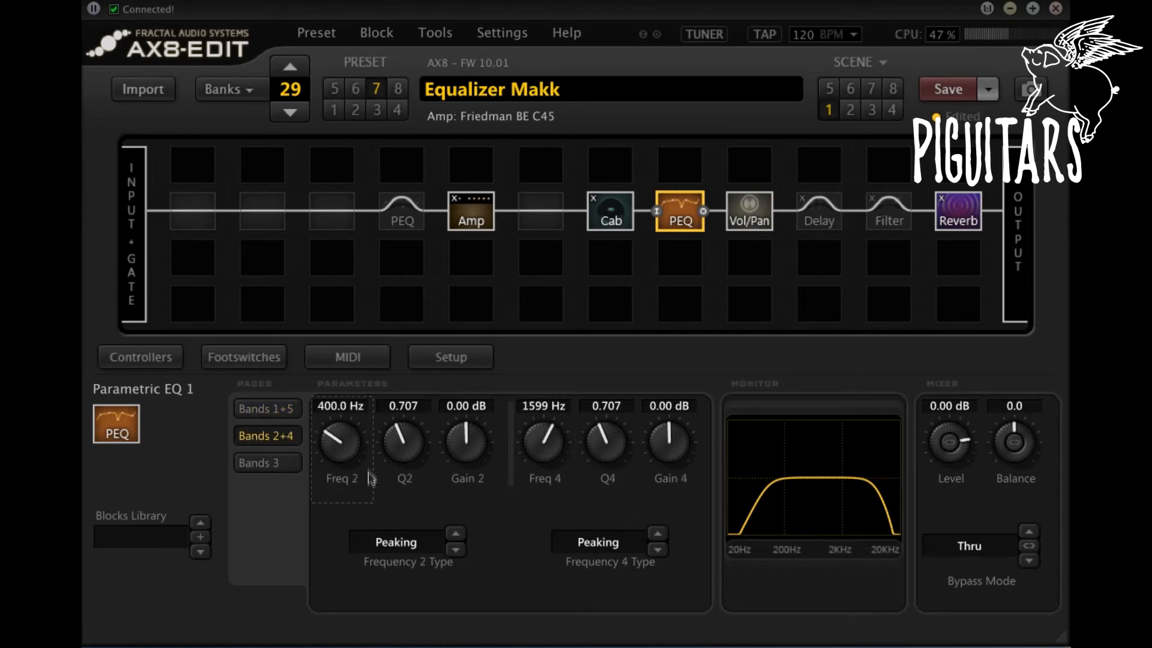
pyautogui.click(418, 546)
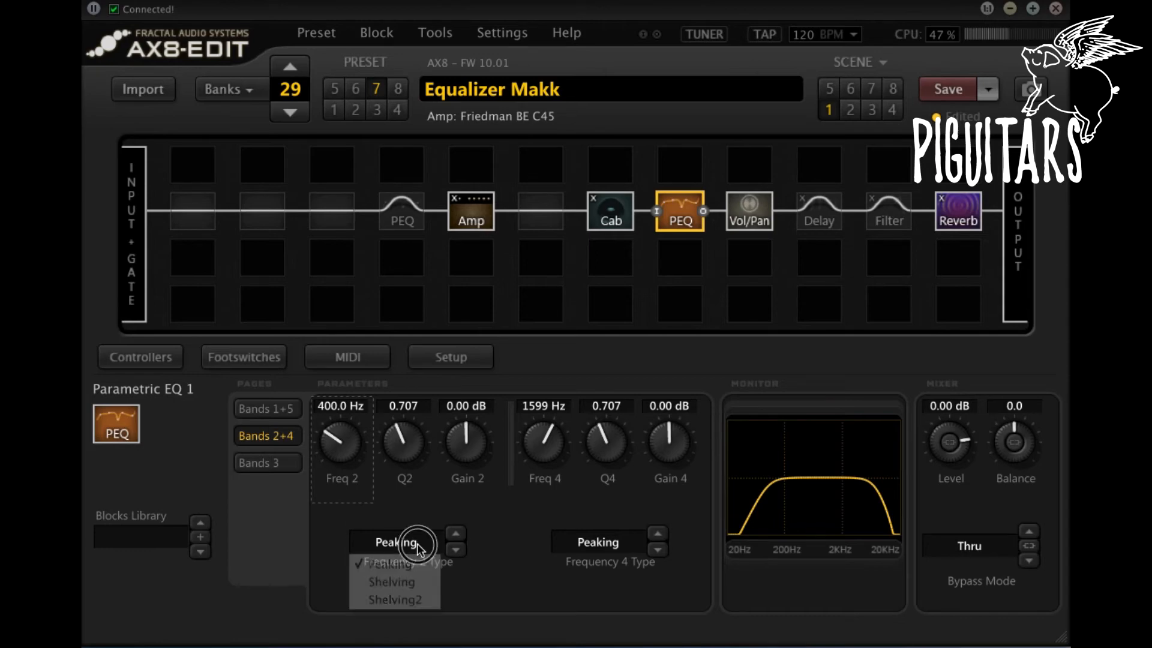
pyautogui.click(421, 505)
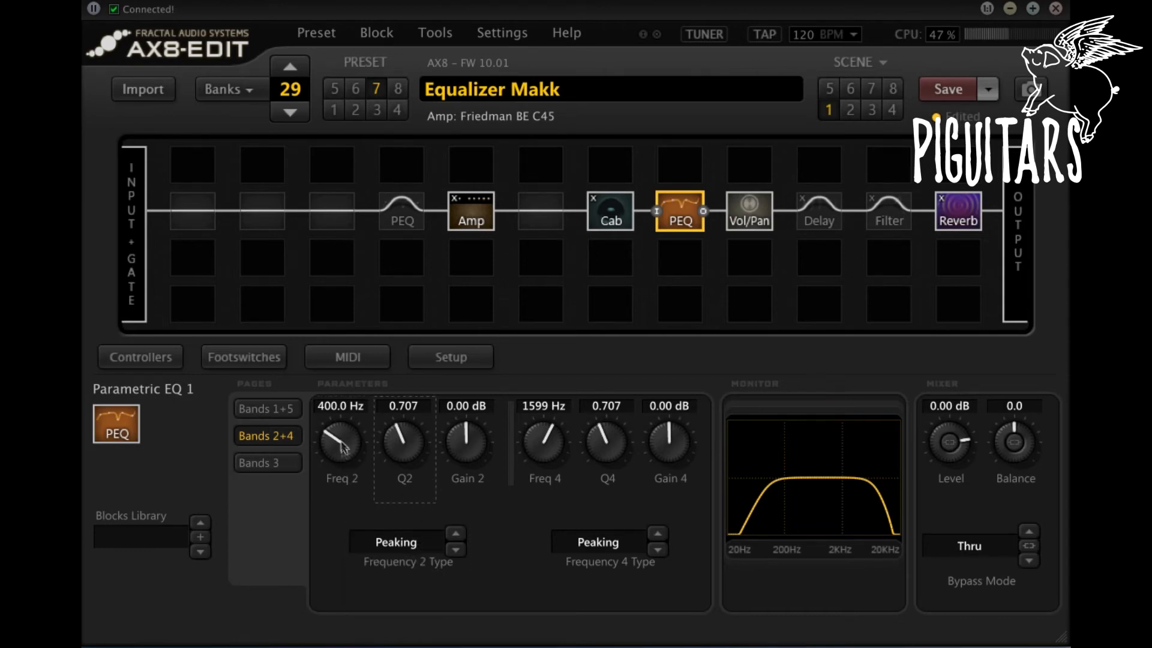
pyautogui.click(338, 407)
pyautogui.write('250')
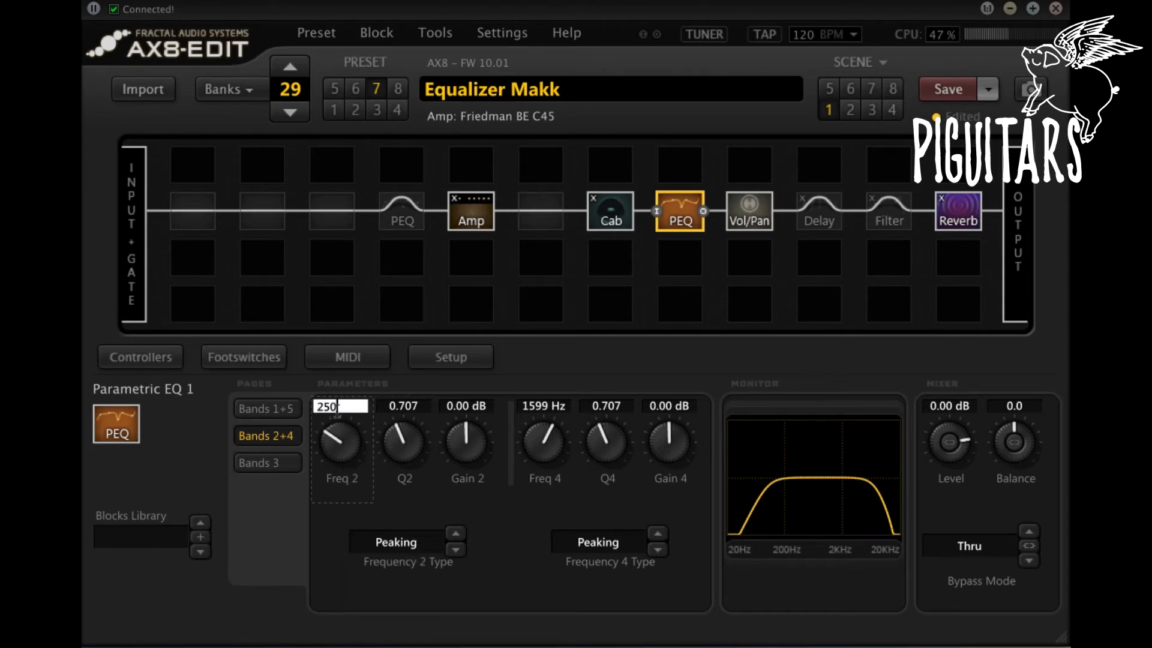
pyautogui.press('Return')
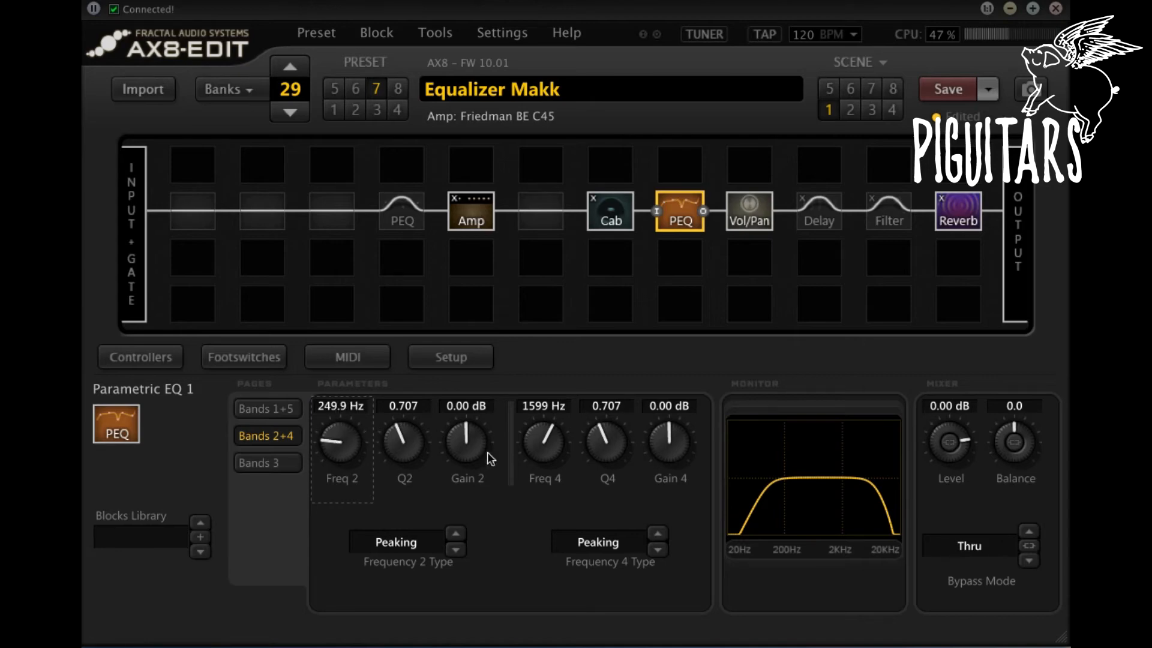
# Step: Cut band 2 of Parametric EQ 1 by about 2.55 dB and narrow its Q to about 1.871
pyautogui.moveTo(468, 438); pyautogui.dragTo(470, 502)
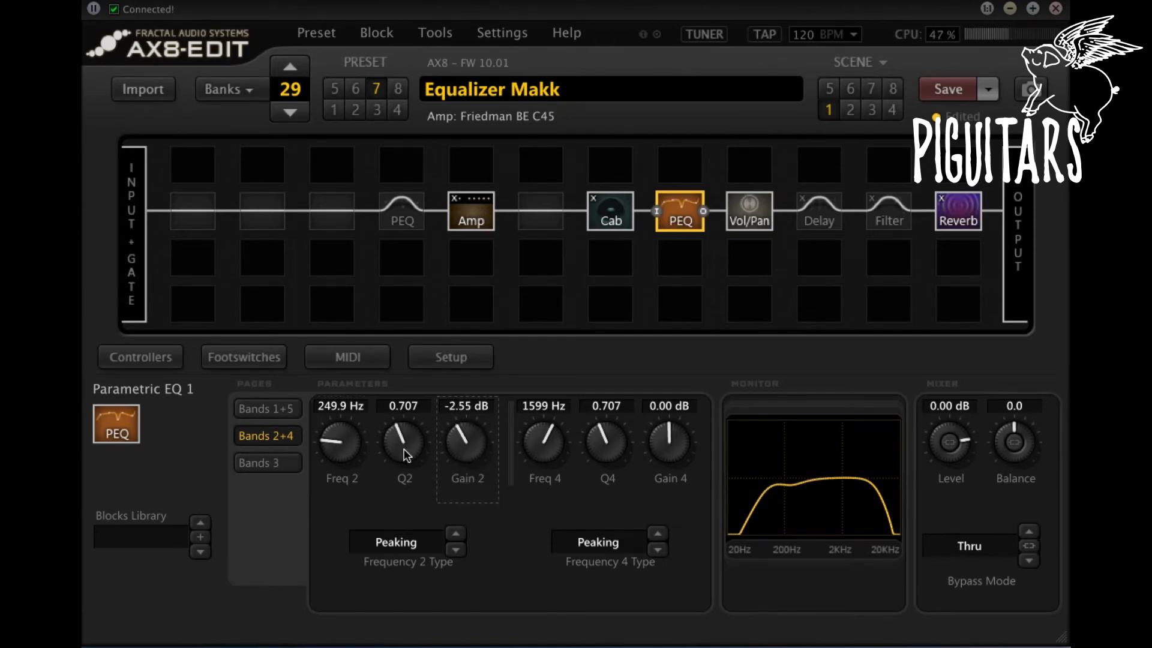
pyautogui.moveTo(403, 451); pyautogui.dragTo(427, 316)
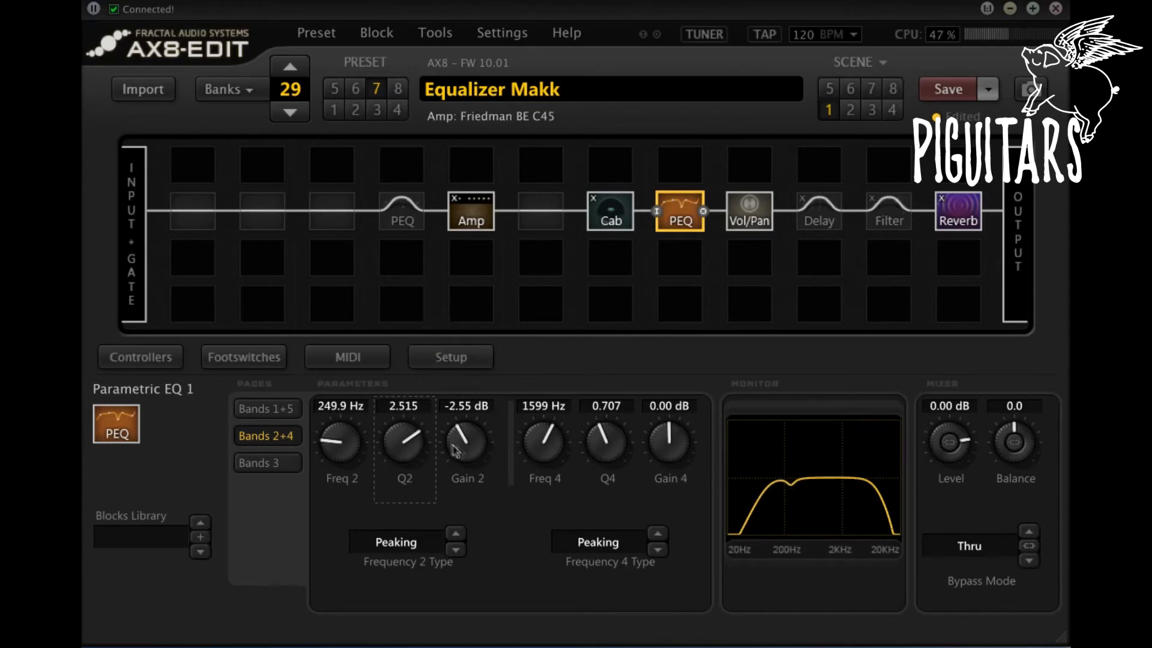
pyautogui.moveTo(417, 459); pyautogui.dragTo(402, 585)
pyautogui.moveTo(404, 458); pyautogui.dragTo(416, 380)
pyautogui.moveTo(406, 435); pyautogui.dragTo(410, 420)
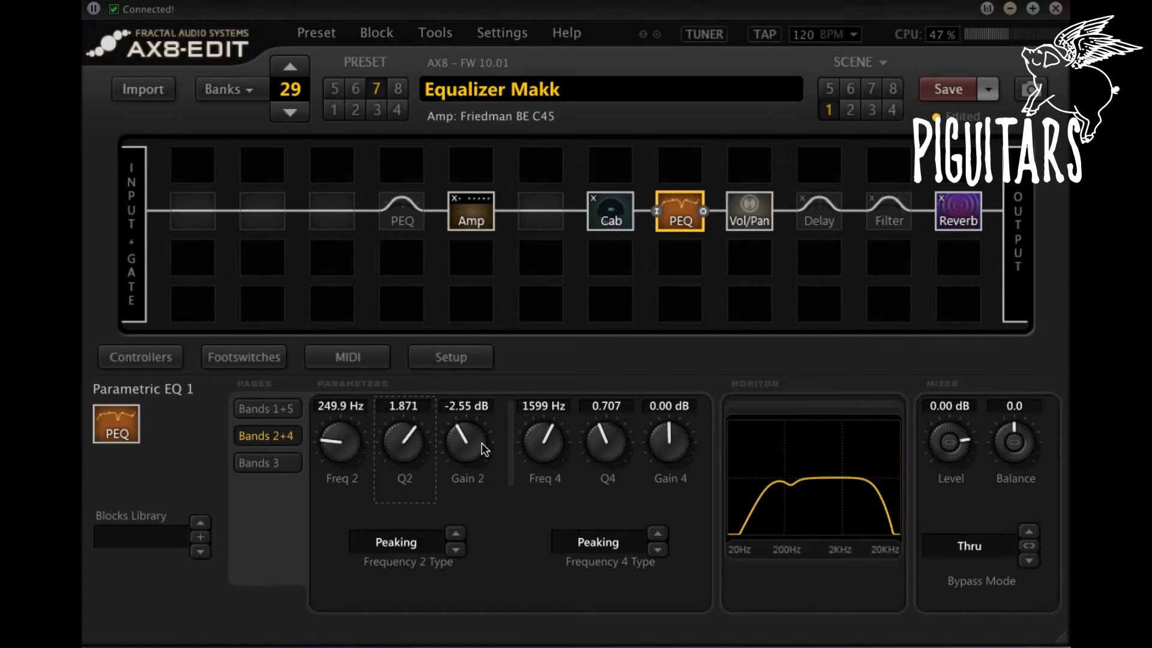
# Step: Compare the sound with the PEQ block bypassed and engaged, and set band 2's gain to about -2.91 dB
pyautogui.press('space')
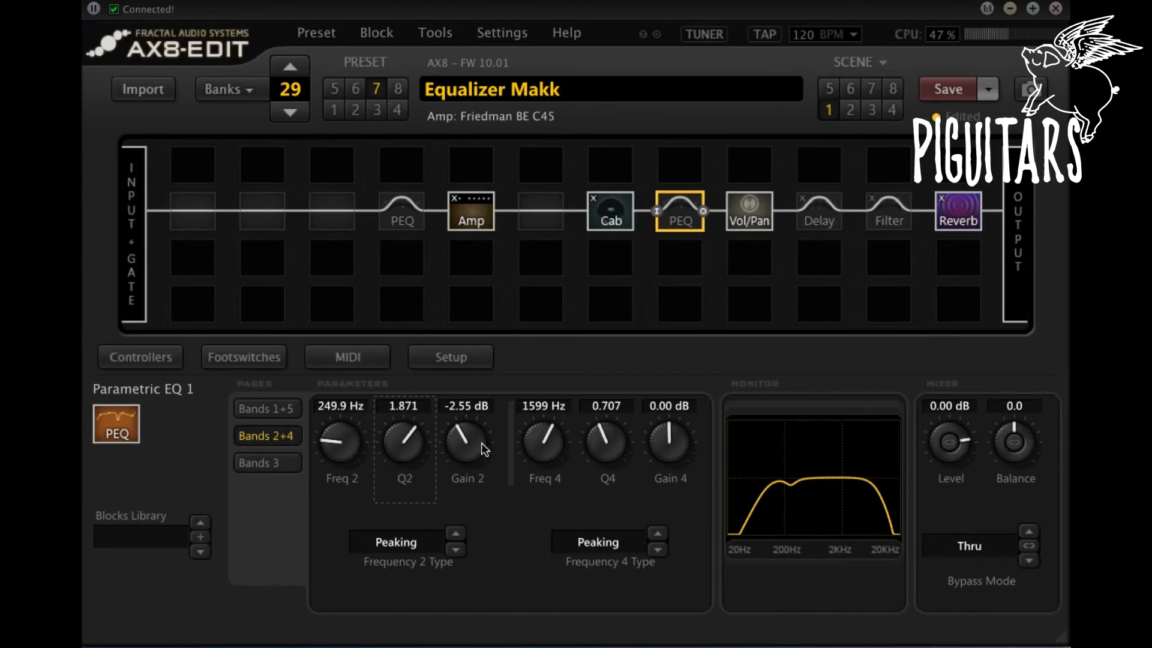
pyautogui.press('space')
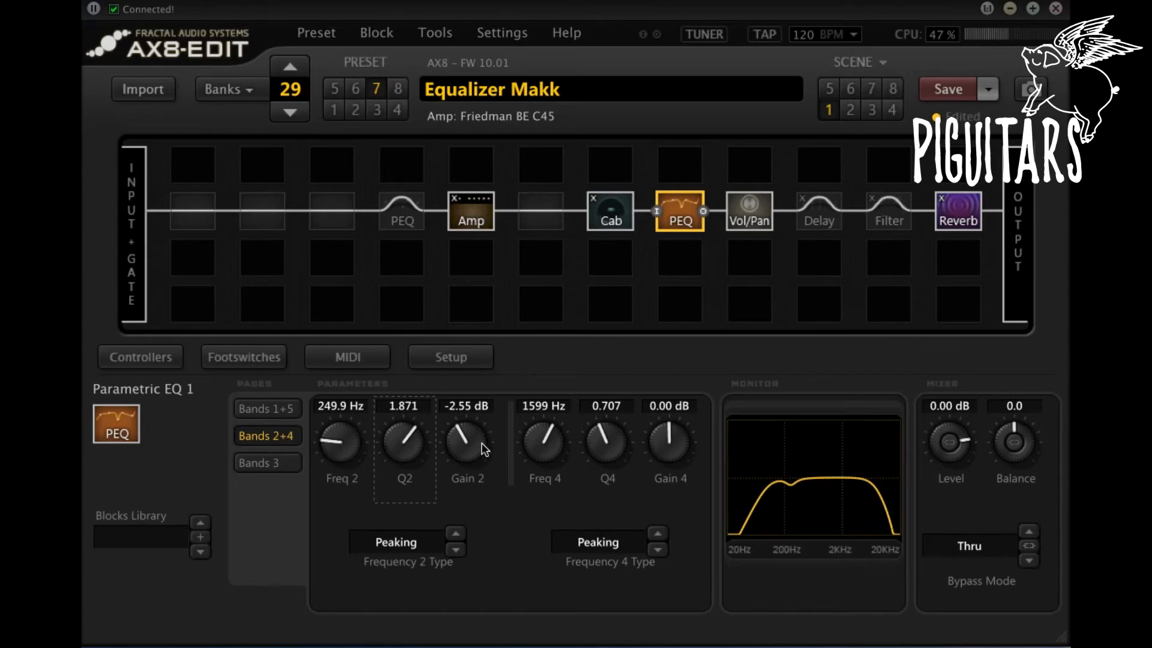
pyautogui.moveTo(476, 435); pyautogui.dragTo(474, 417)
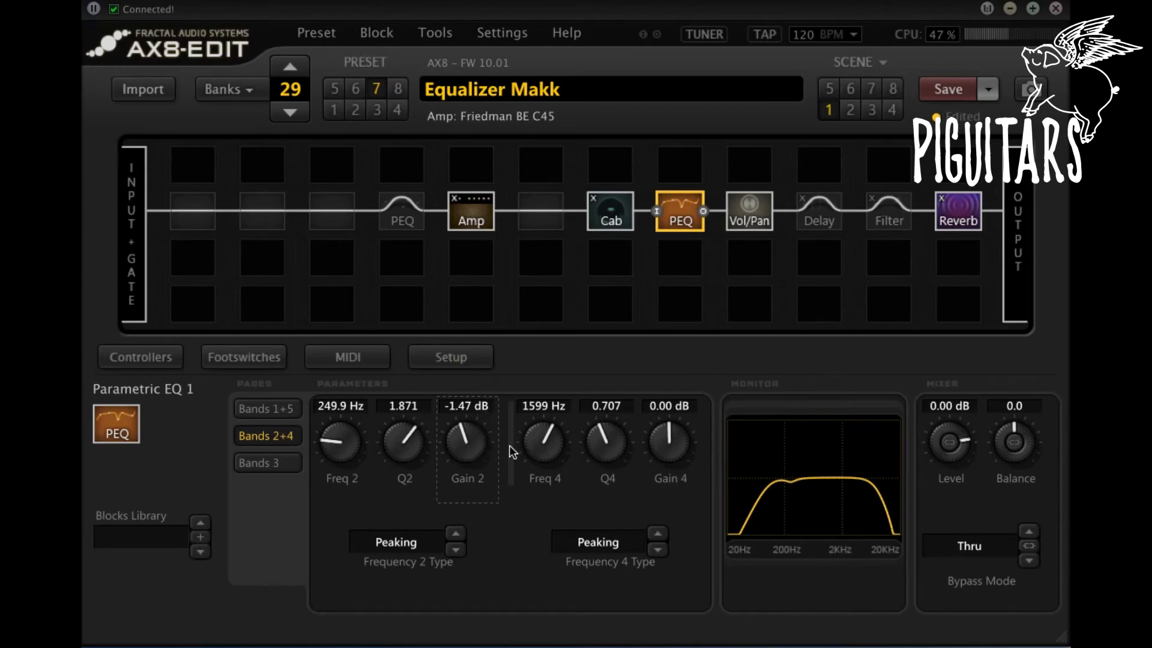
pyautogui.moveTo(465, 443); pyautogui.dragTo(471, 528)
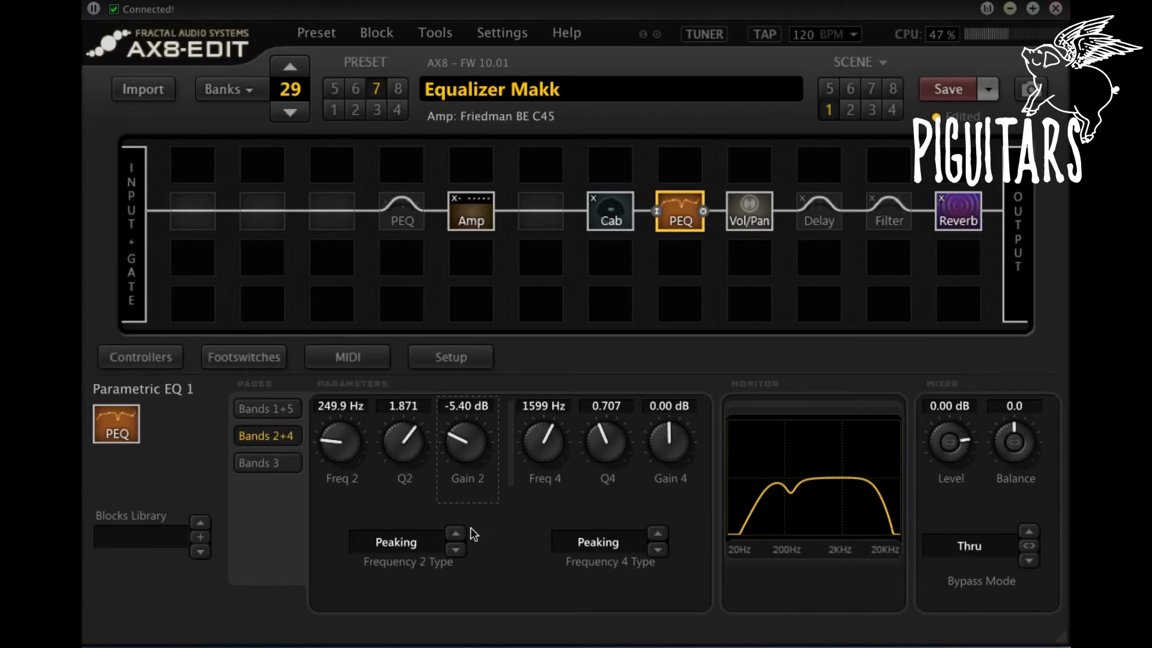
pyautogui.moveTo(471, 444)
pyautogui.mouseDown()
pyautogui.moveTo(465, 365)
pyautogui.moveTo(478, 426)
pyautogui.mouseUp()
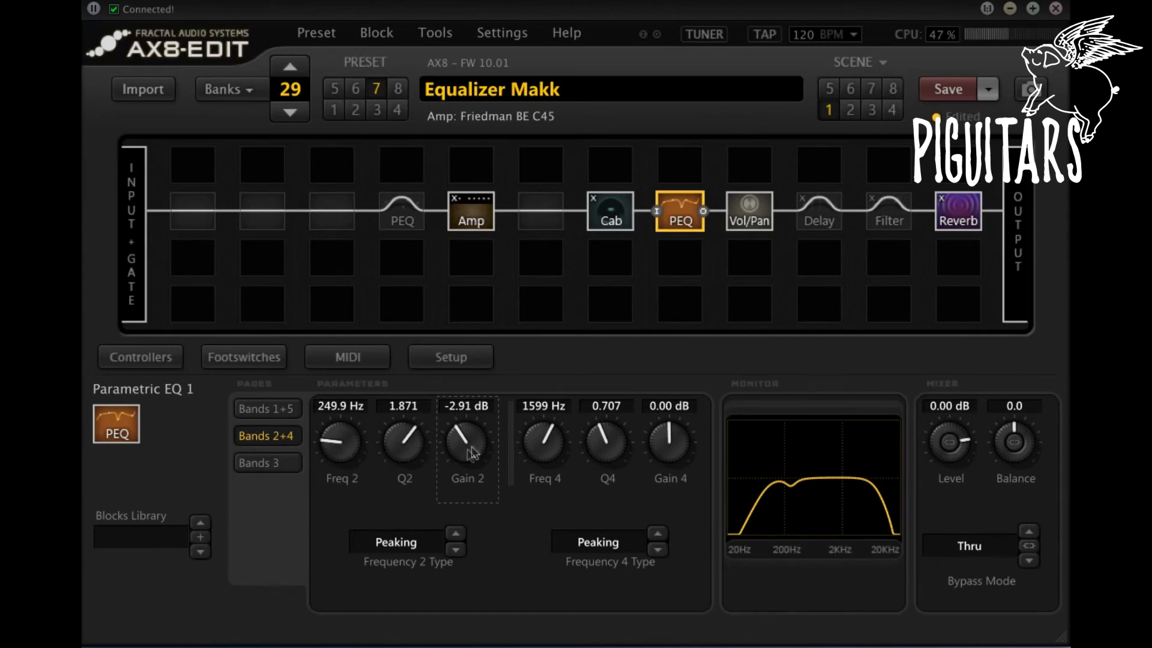
# Step: Boost band 3 of Parametric EQ 1 to about 8.07 dB with a narrow Q of about 5.043
pyautogui.click(296, 463)
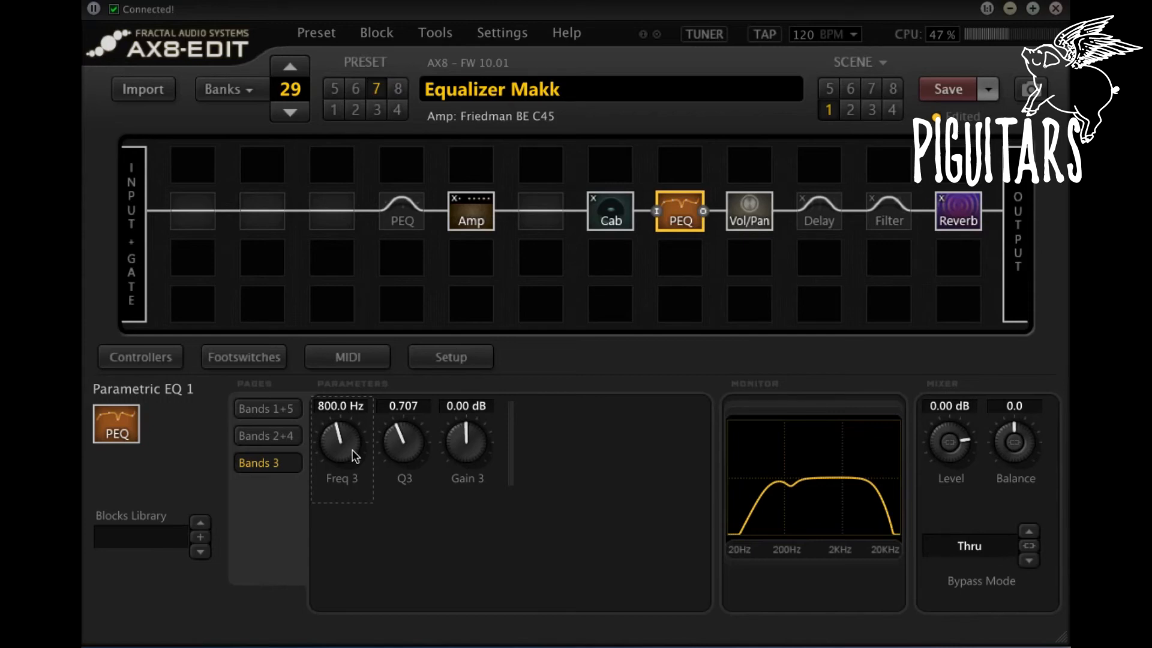
pyautogui.click(403, 423)
pyautogui.moveTo(403, 424); pyautogui.dragTo(402, 247)
pyautogui.moveTo(467, 441); pyautogui.dragTo(483, 332)
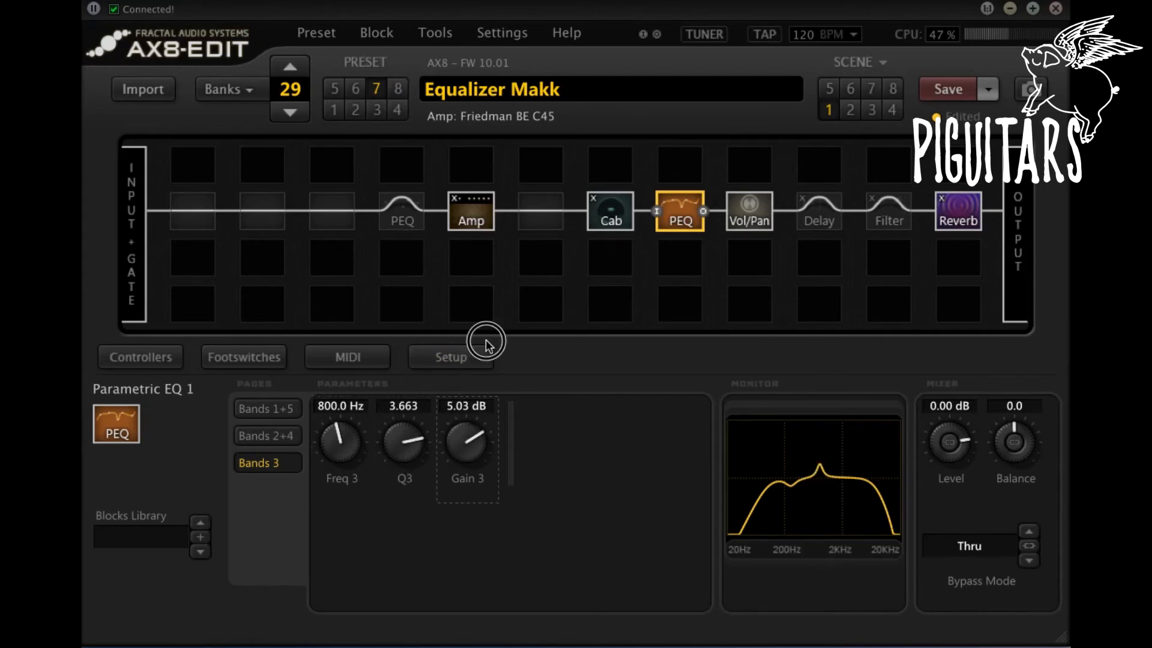
pyautogui.moveTo(473, 422); pyautogui.dragTo(479, 369)
pyautogui.moveTo(423, 447); pyautogui.dragTo(403, 431)
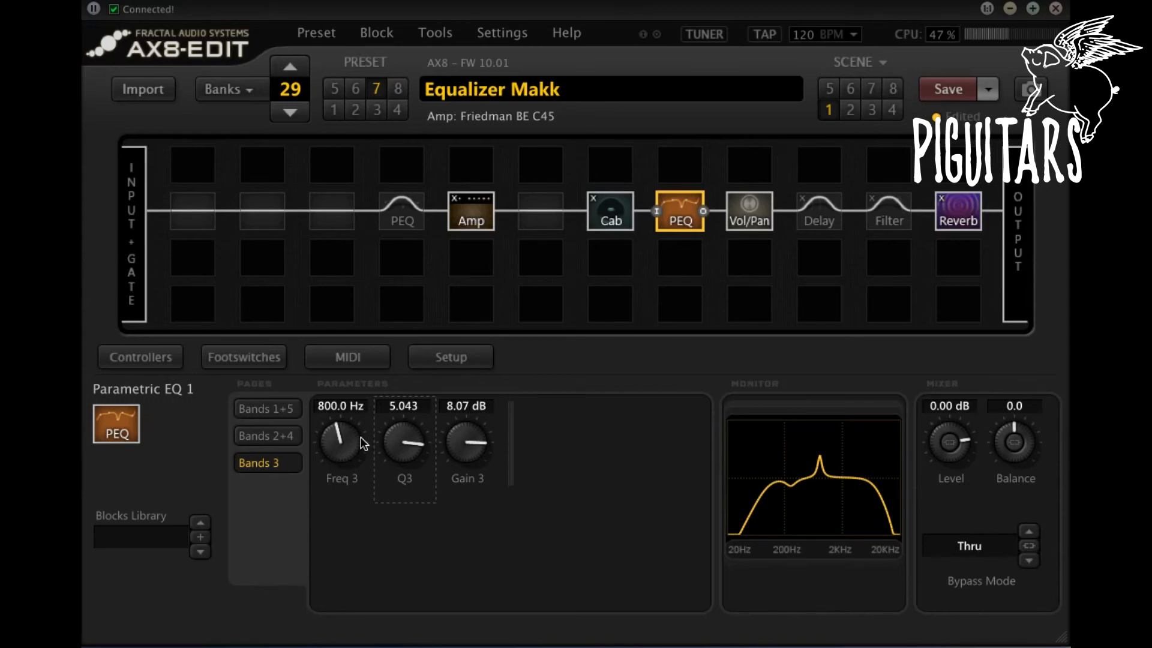
# Step: Sweep band 3's frequency down to about 539 Hz and up to about 2641 Hz, and reset its gain to 0 dB
pyautogui.moveTo(343, 443); pyautogui.dragTo(364, 367)
pyautogui.moveTo(339, 444); pyautogui.dragTo(336, 569)
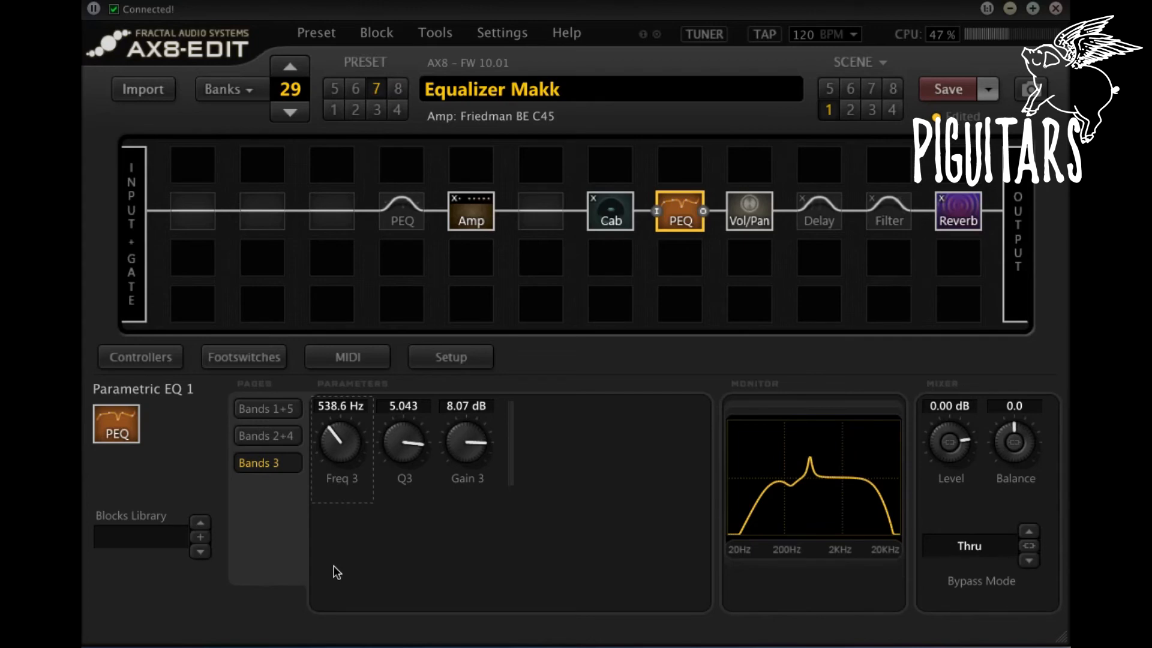
pyautogui.moveTo(342, 457); pyautogui.dragTo(367, 351)
pyautogui.moveTo(465, 435); pyautogui.dragTo(463, 530)
pyautogui.moveTo(342, 447); pyautogui.dragTo(351, 372)
pyautogui.moveTo(342, 444); pyautogui.dragTo(470, 456)
pyautogui.doubleClick(467, 440)
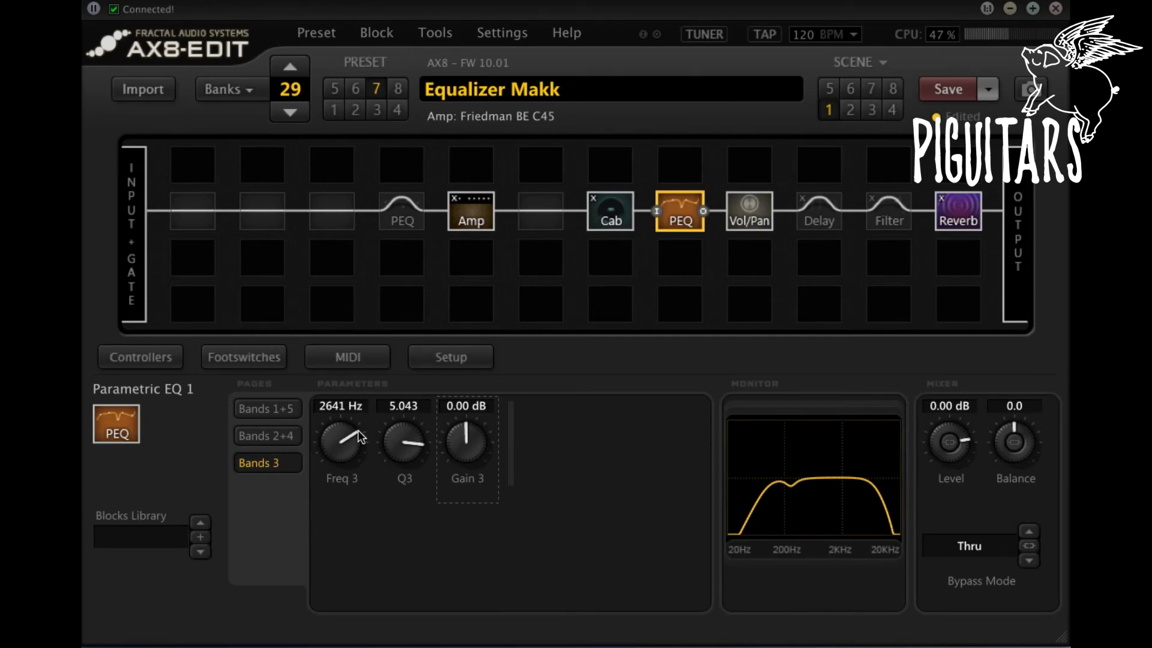
# Step: Set band 3 to about 4134 Hz with a gain of about 2.74 dB and a Q of about 2.703
pyautogui.moveTo(360, 437); pyautogui.dragTo(390, 291)
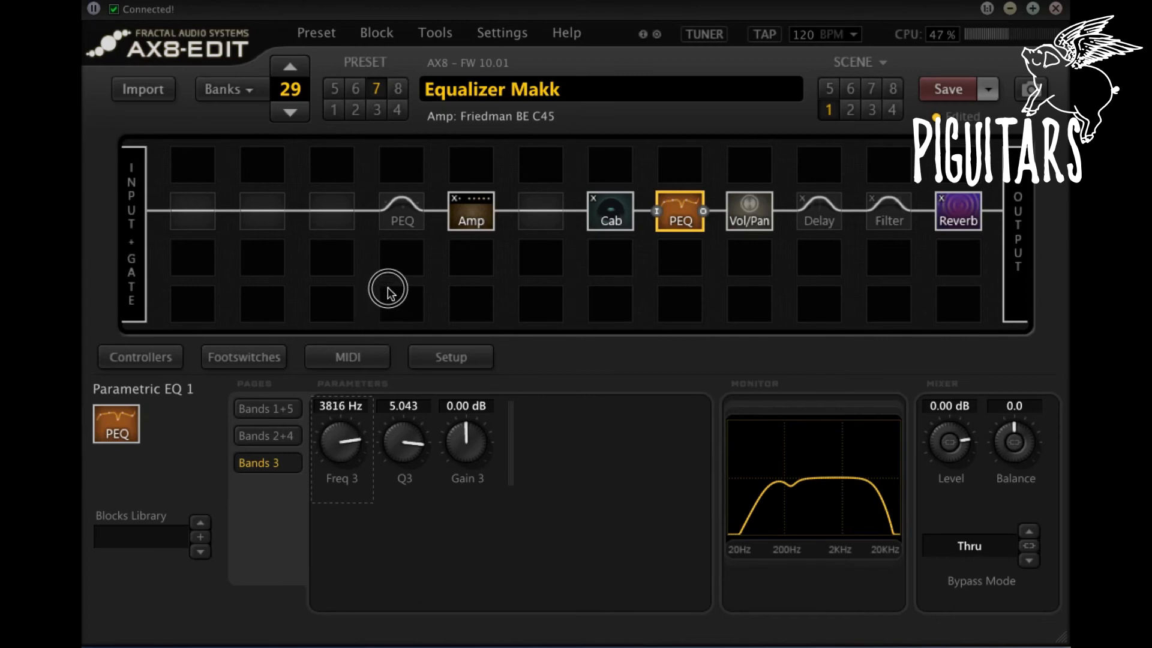
pyautogui.moveTo(350, 438); pyautogui.dragTo(350, 432)
pyautogui.moveTo(467, 441); pyautogui.dragTo(478, 375)
pyautogui.moveTo(403, 442); pyautogui.dragTo(399, 504)
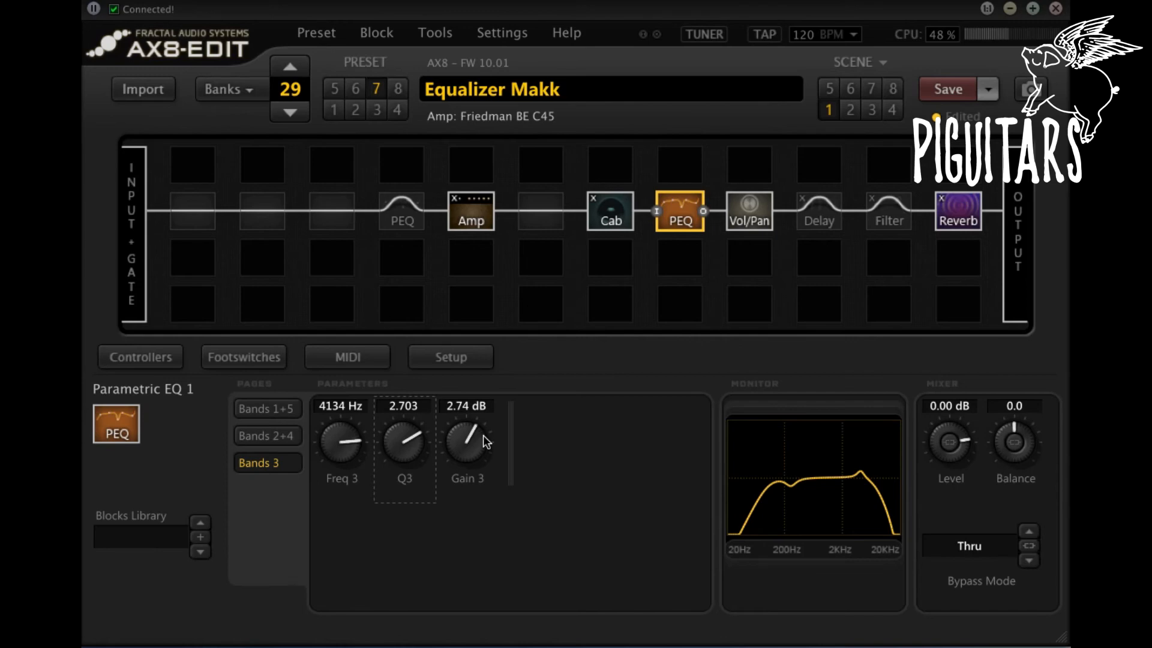
# Step: Try a band 3 boost of about 5.11 dB swept down to 2458 Hz, and reset the band to 800 Hz and 0 dB
pyautogui.doubleClick(479, 439)
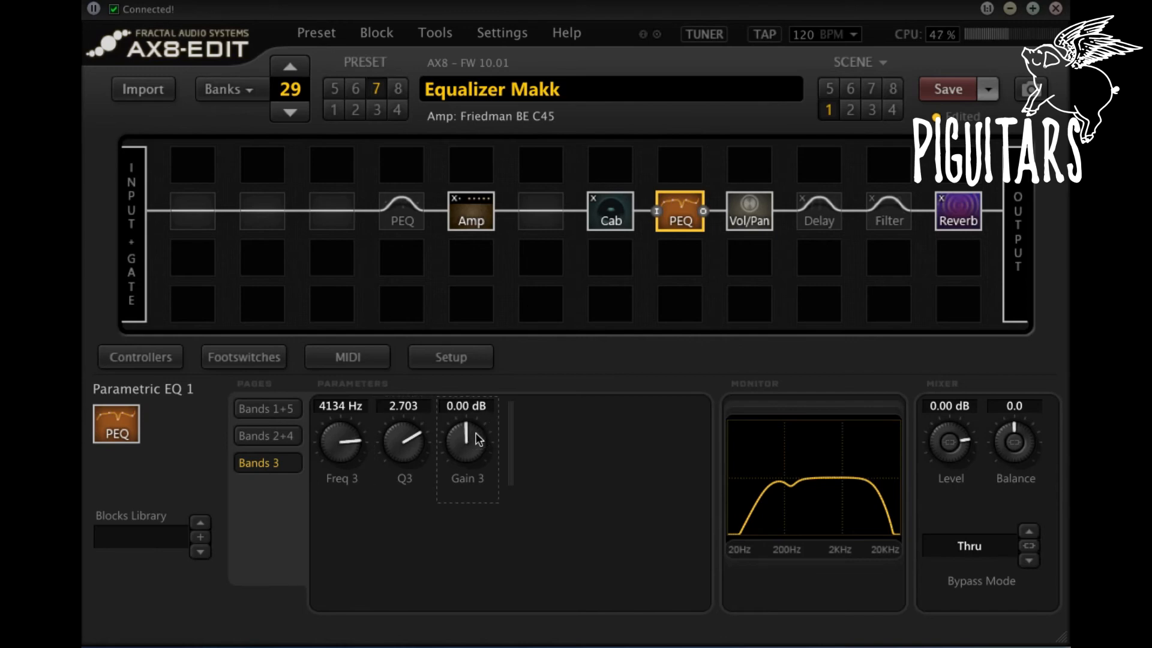
pyautogui.moveTo(478, 439); pyautogui.dragTo(496, 324)
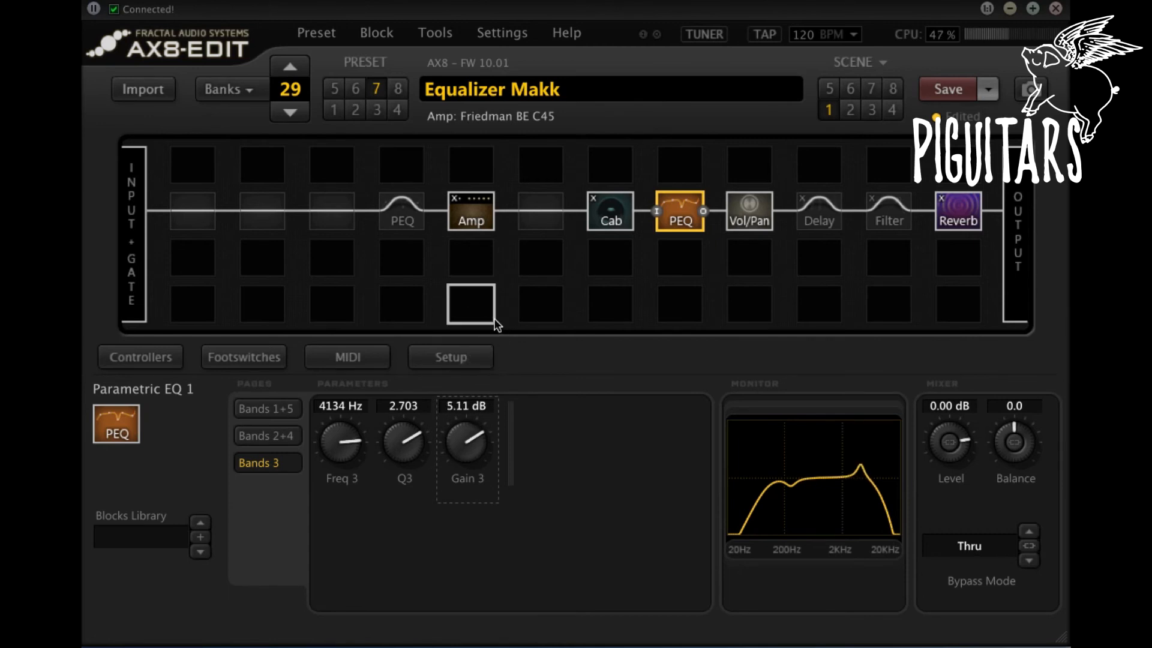
pyautogui.moveTo(359, 444); pyautogui.dragTo(358, 501)
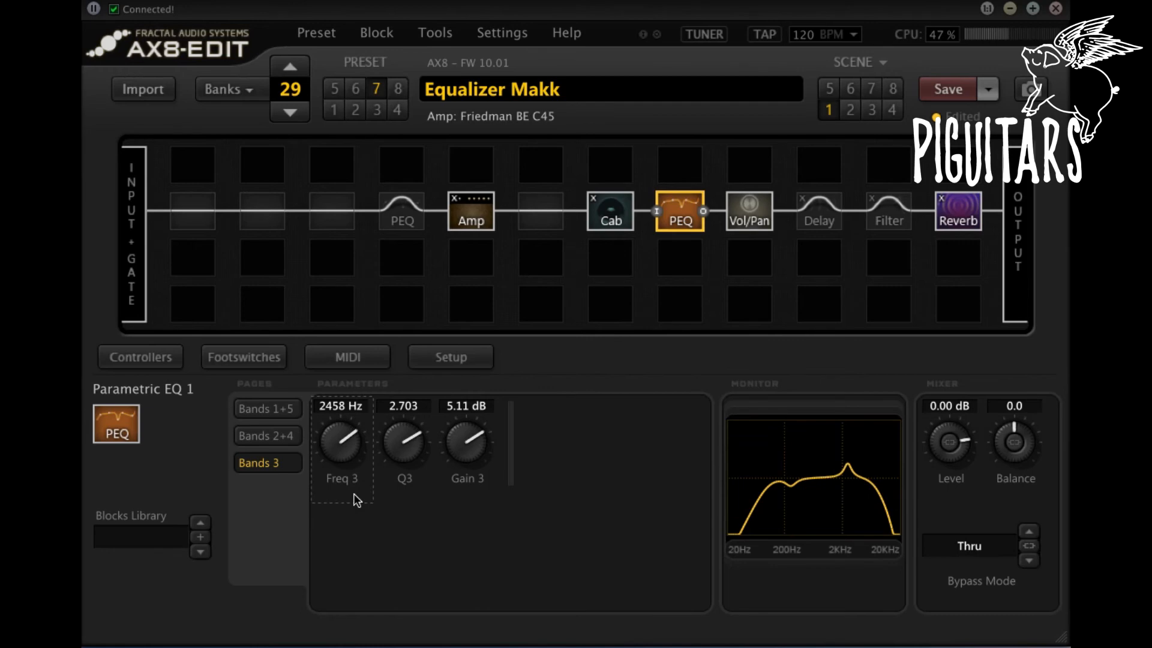
pyautogui.doubleClick(352, 441)
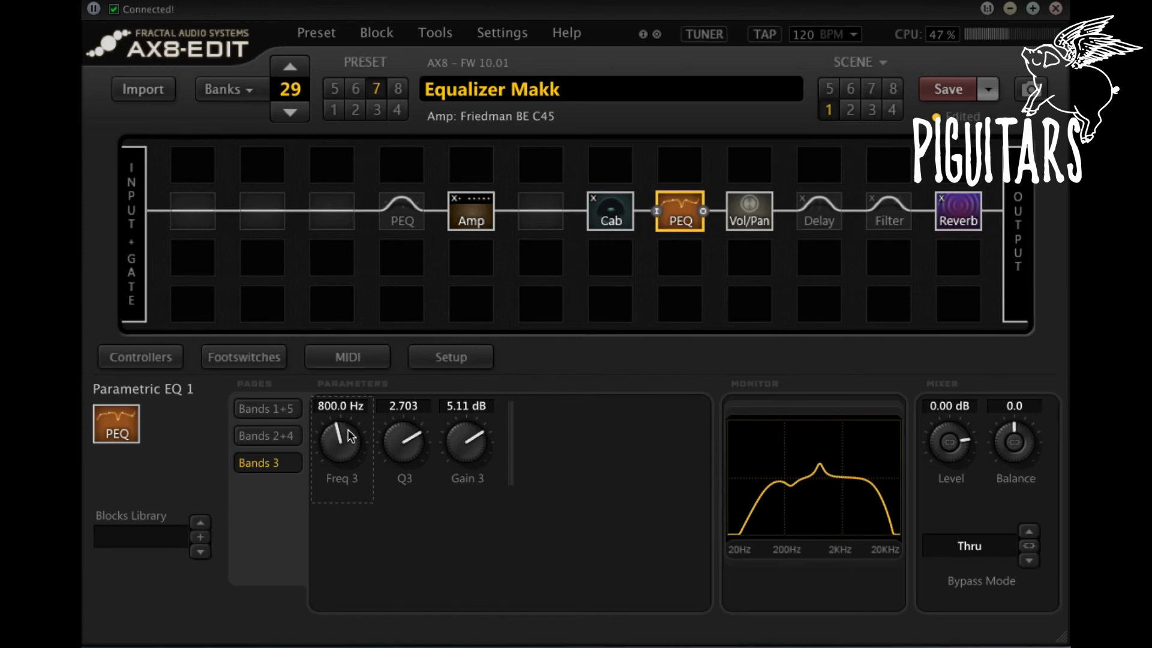
pyautogui.doubleClick(465, 442)
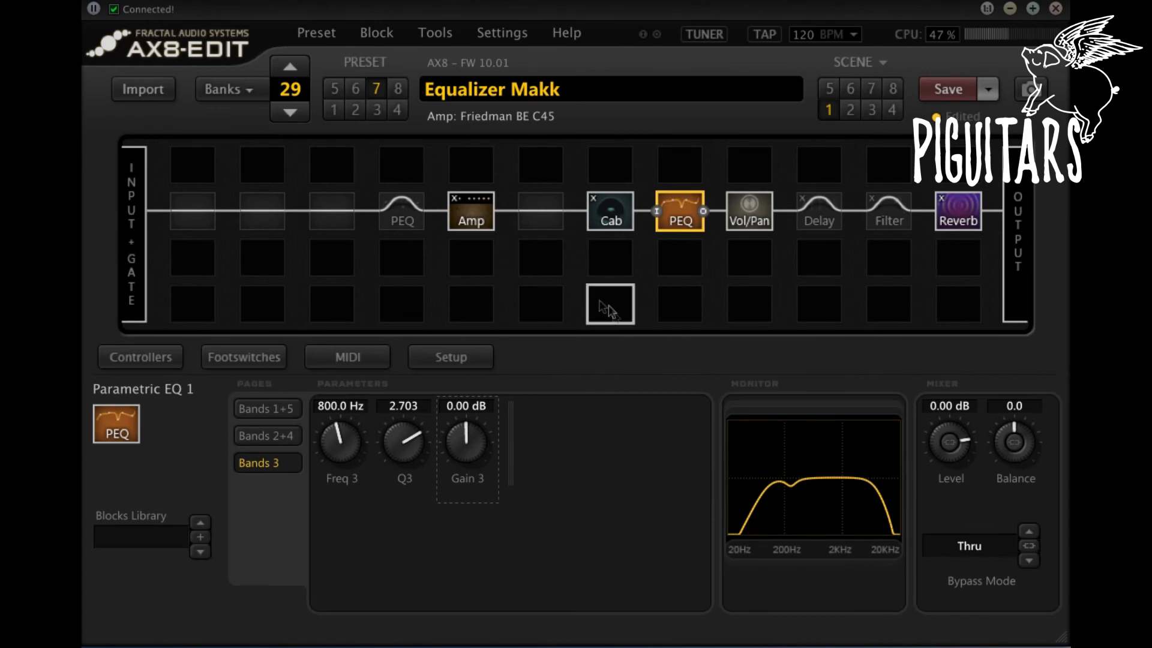
# Step: In the PEQ block before the Amp, set band 1's shelving gain to about -4.44 dB and its Q to about 0.651
pyautogui.click(402, 213)
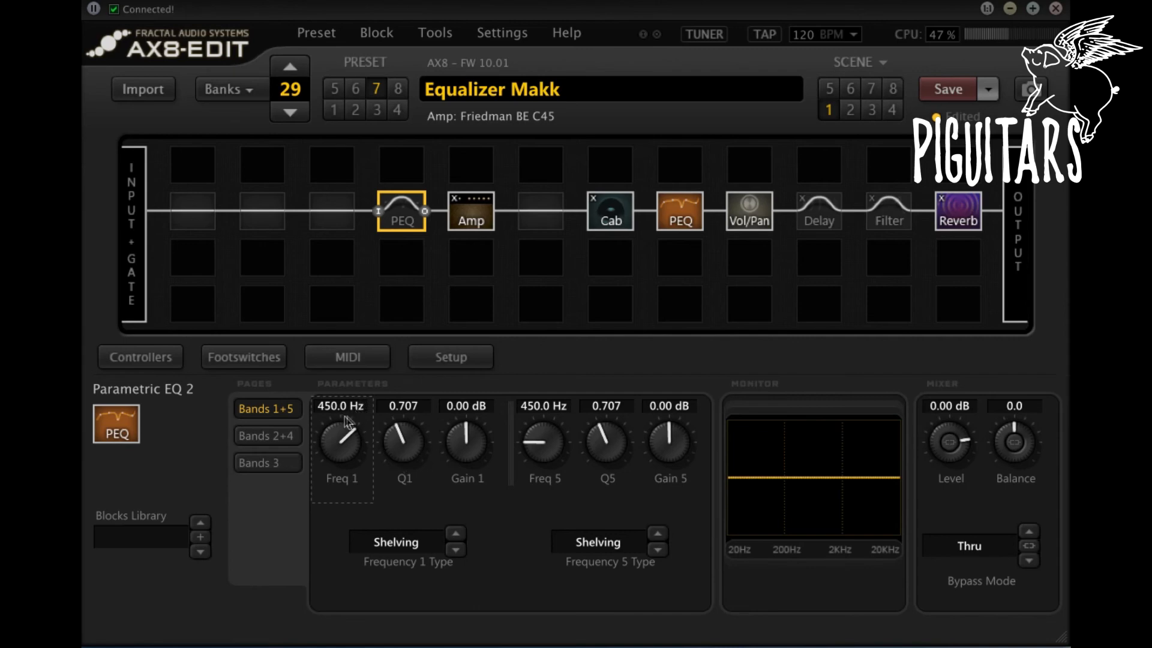
pyautogui.moveTo(465, 457); pyautogui.dragTo(474, 363)
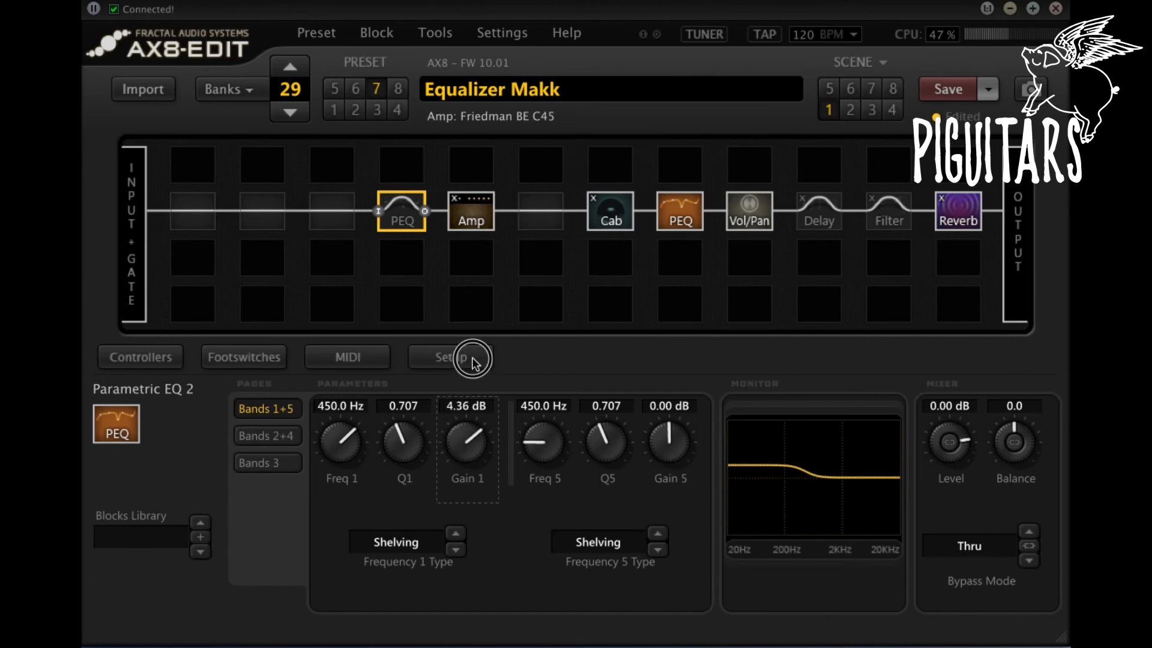
pyautogui.moveTo(462, 462); pyautogui.dragTo(482, 591)
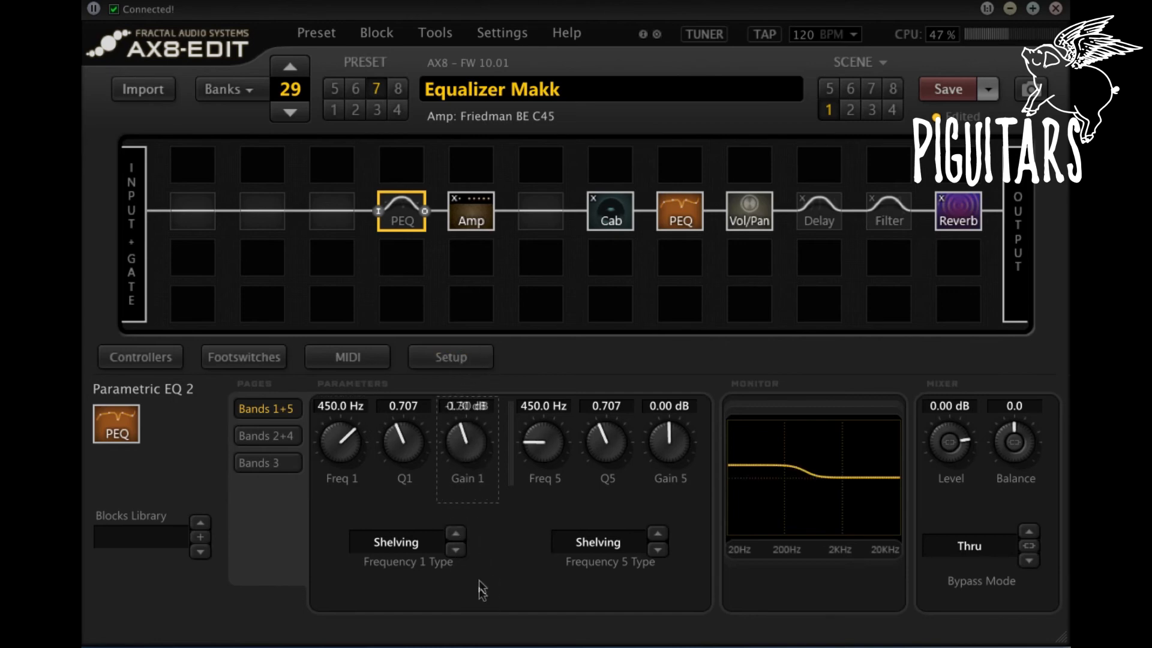
pyautogui.moveTo(460, 468)
pyautogui.mouseDown()
pyautogui.moveTo(460, 488)
pyautogui.moveTo(469, 480)
pyautogui.mouseUp()
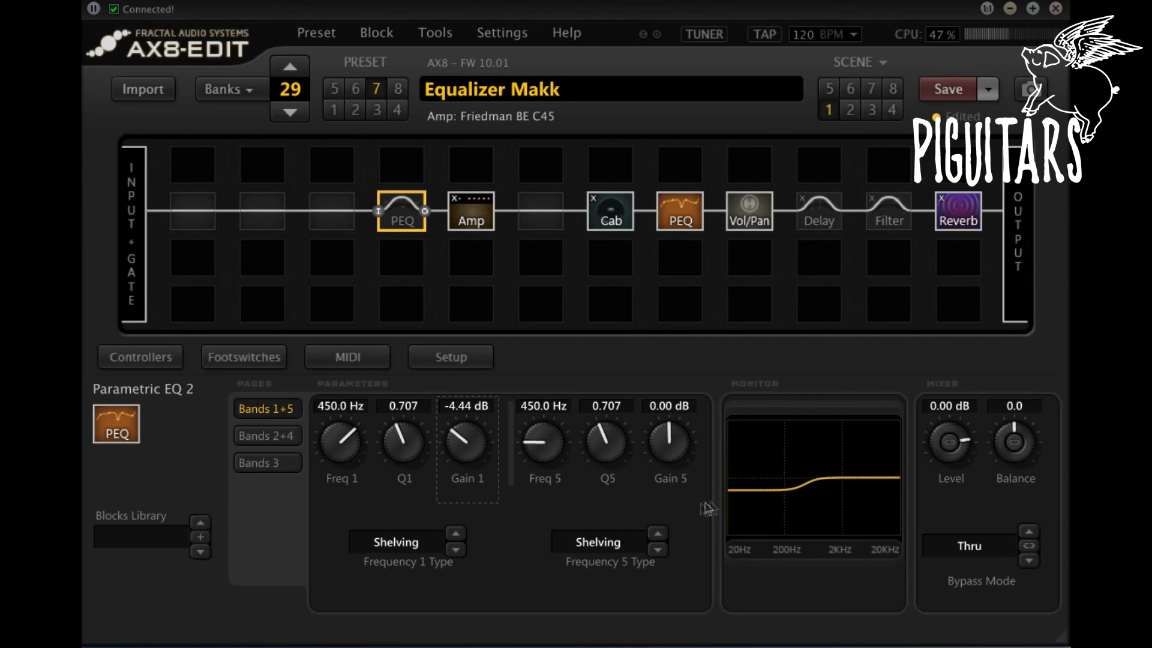
pyautogui.click(394, 397)
pyautogui.moveTo(394, 397); pyautogui.dragTo(394, 458)
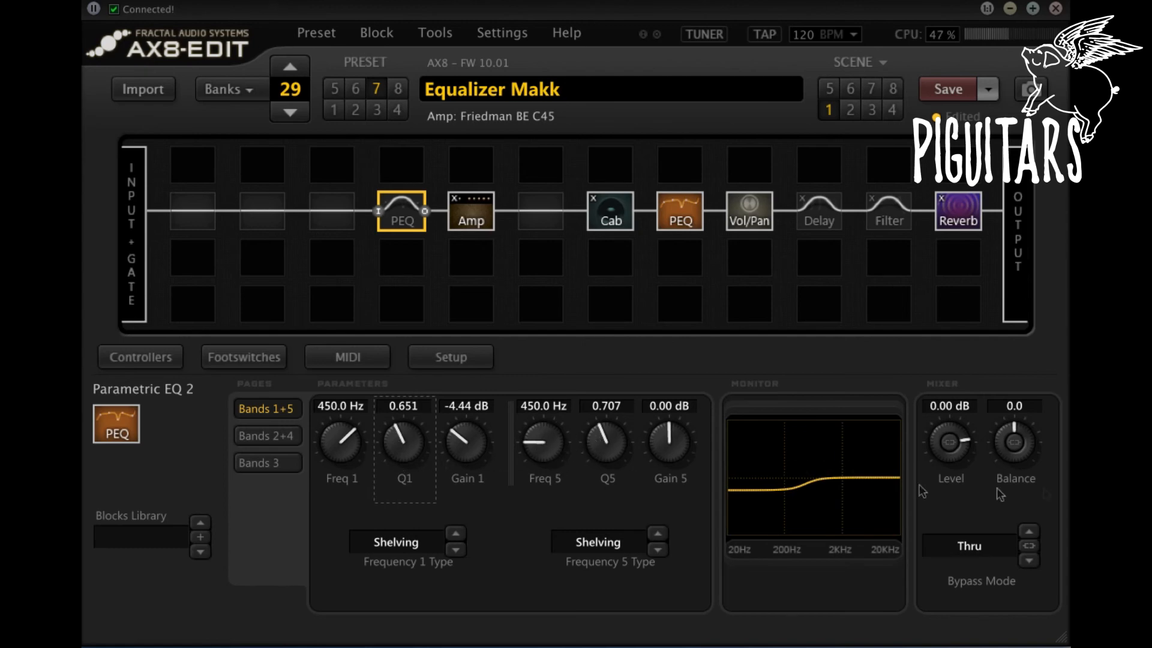
# Step: Raise band 5's gain in Parametric EQ 2 to about 3.78 dB and engage the block
pyautogui.click(674, 447)
pyautogui.moveTo(674, 447); pyautogui.dragTo(668, 365)
pyautogui.click(401, 223)
pyautogui.doubleClick(400, 223)
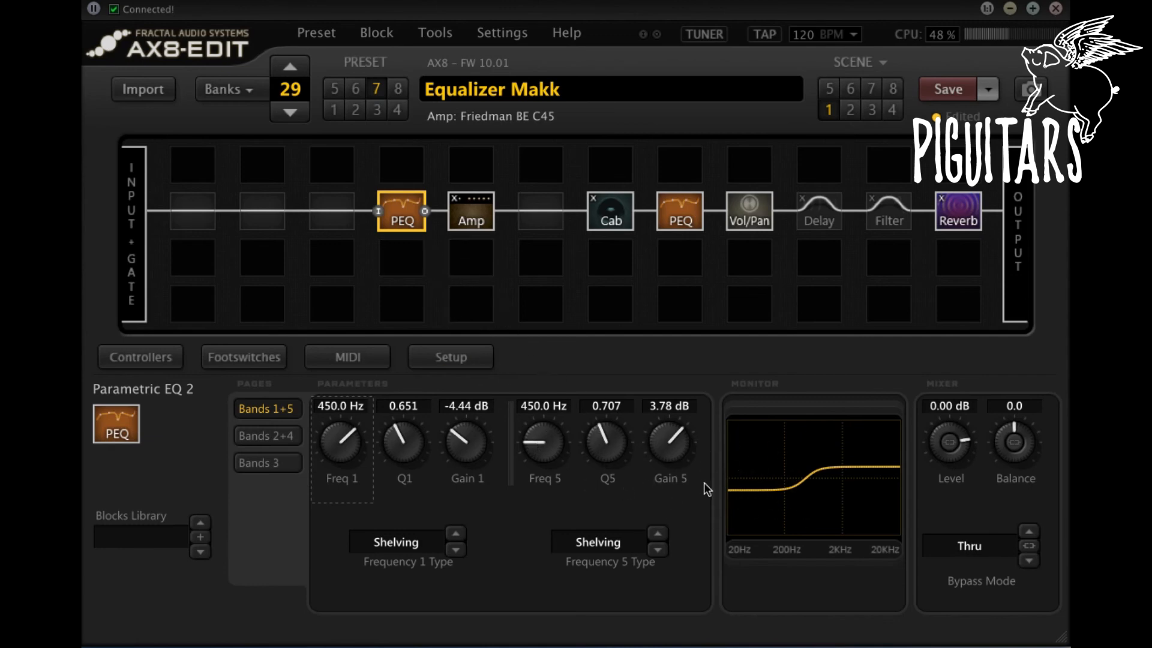
# Step: Try gains of about 5.23 dB on band 5 and -7.02 dB on band 1, and reset both to 0 dB
pyautogui.moveTo(665, 470); pyautogui.dragTo(666, 435)
pyautogui.moveTo(458, 450)
pyautogui.mouseDown()
pyautogui.moveTo(456, 488)
pyautogui.moveTo(458, 471)
pyautogui.mouseUp()
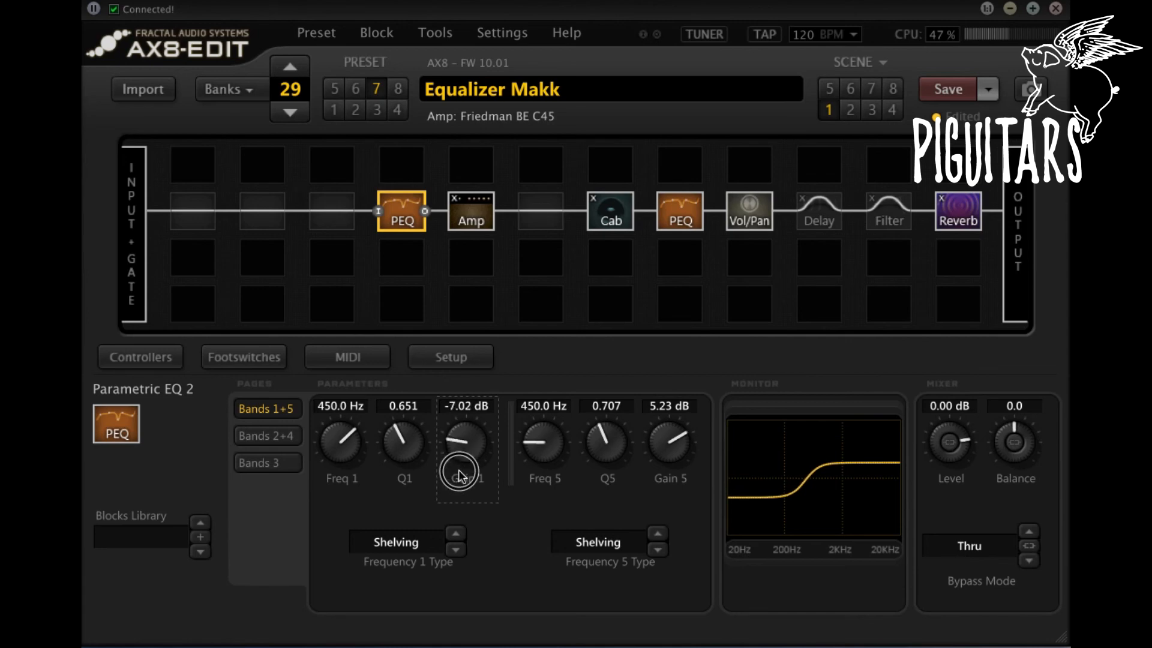
pyautogui.doubleClick(472, 442)
pyautogui.click(675, 435)
pyautogui.doubleClick(675, 435)
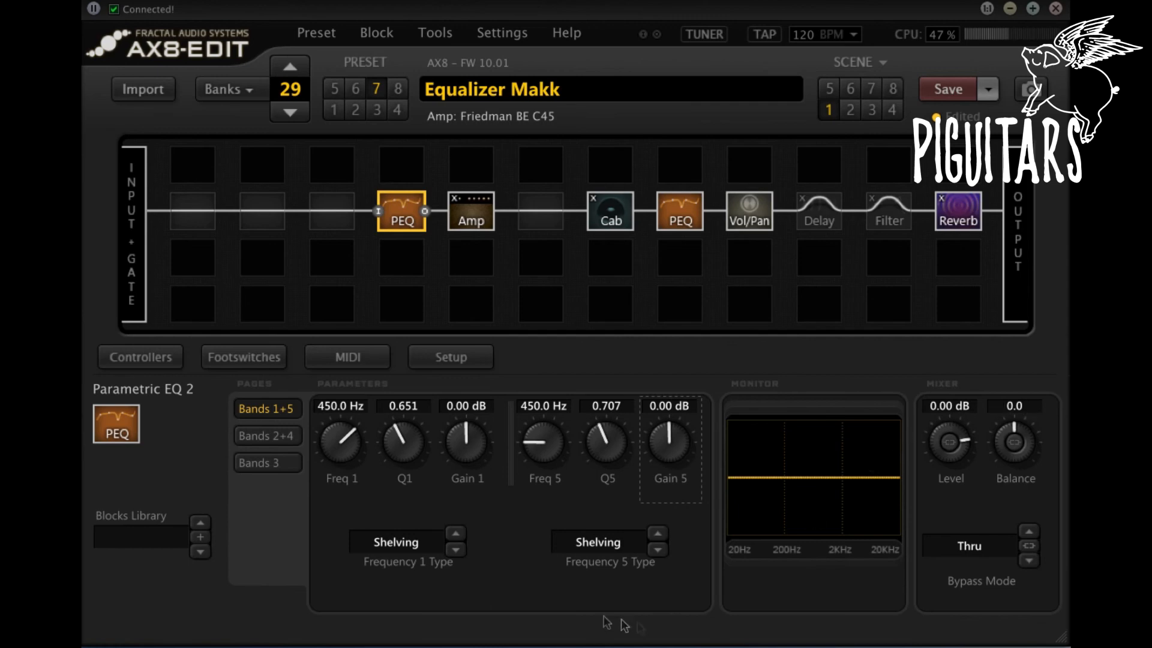
# Step: Make band 1 of Parametric EQ 2 a Peaking boost of 4.86 dB at about 947 Hz with Q 2.926, and set the block level to 3.69 dB
pyautogui.click(420, 545)
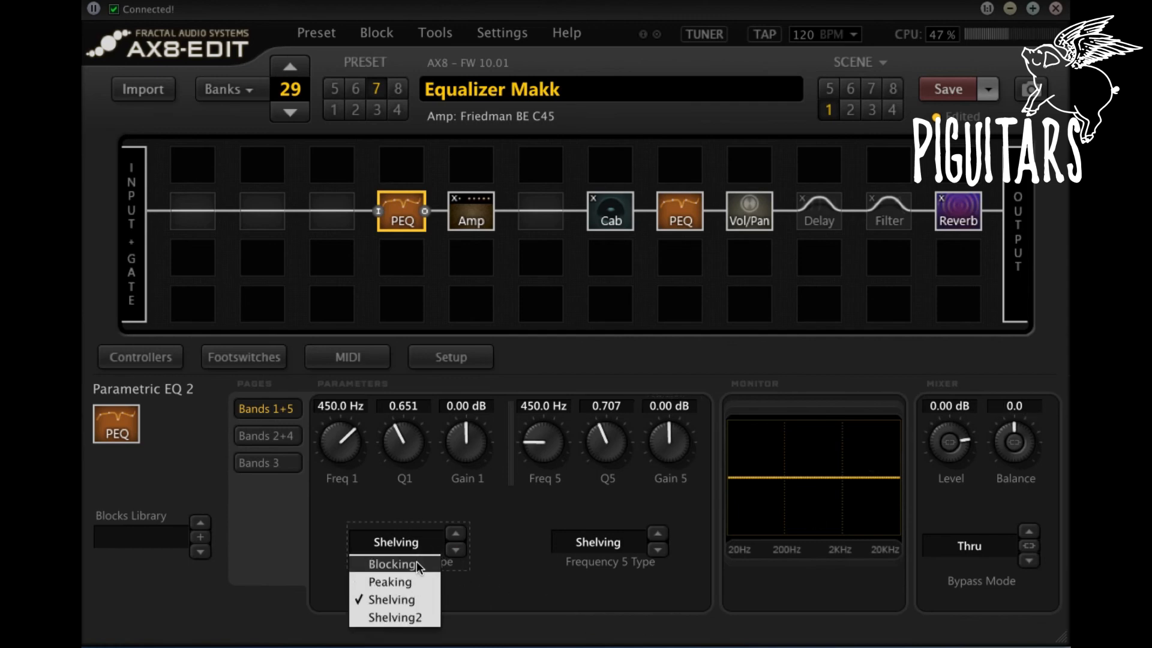
pyautogui.click(414, 582)
pyautogui.moveTo(356, 461); pyautogui.dragTo(353, 359)
pyautogui.moveTo(463, 437); pyautogui.dragTo(480, 340)
pyautogui.moveTo(398, 442); pyautogui.dragTo(426, 287)
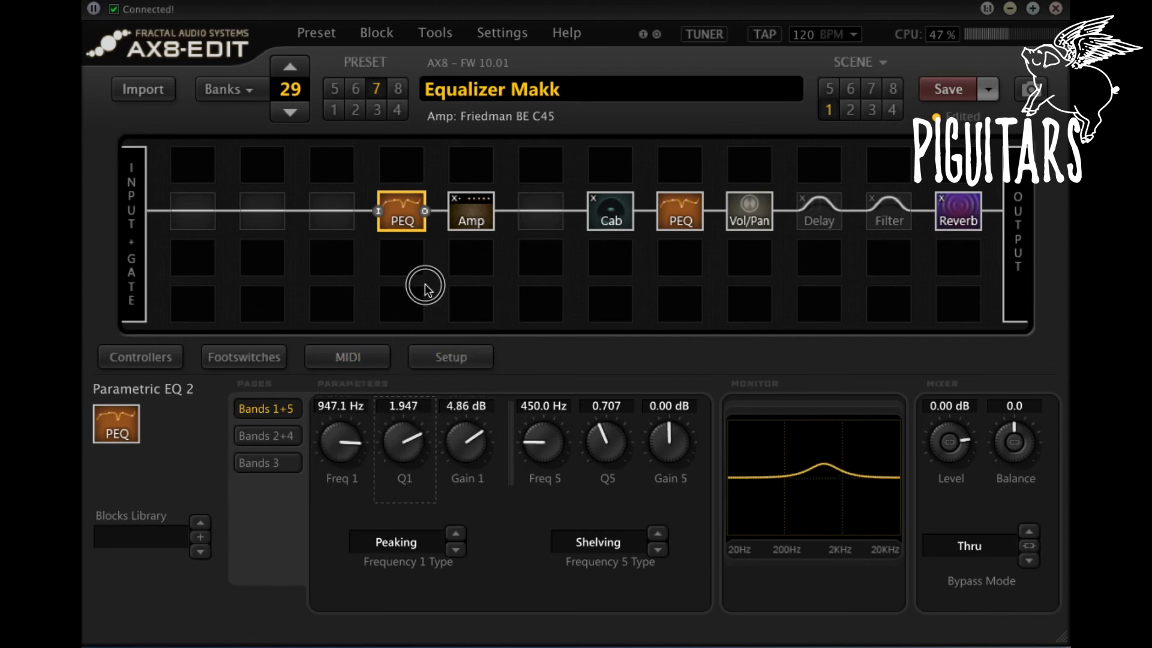
pyautogui.moveTo(958, 432); pyautogui.dragTo(958, 417)
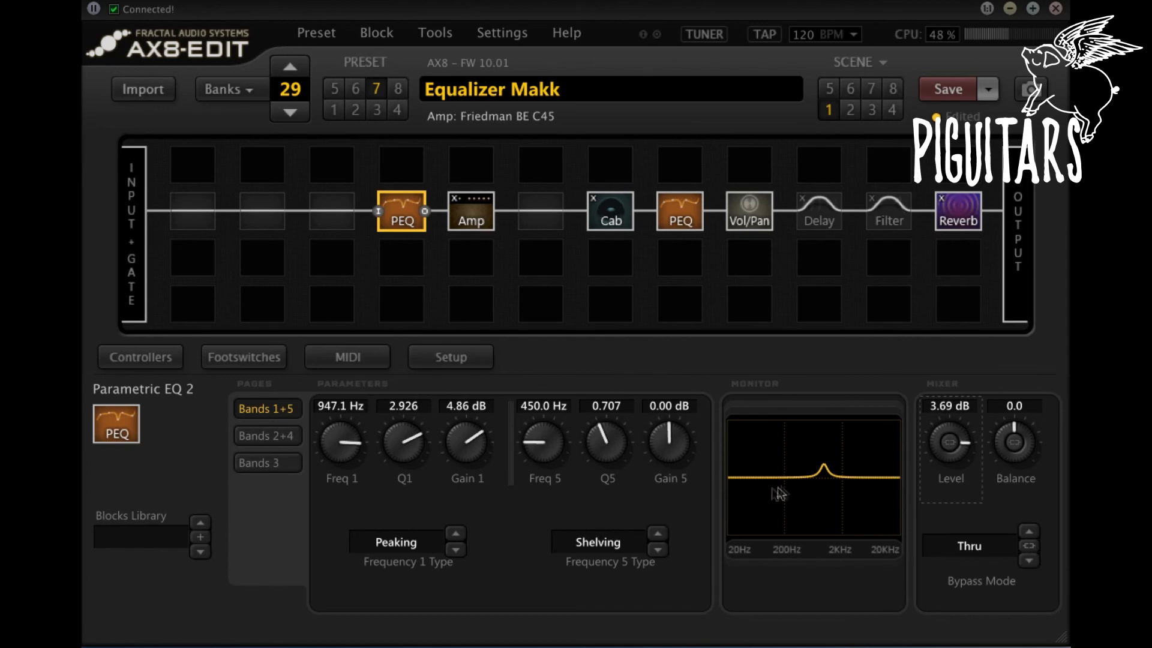
# Step: Bypass both the PEQ block before the Amp and the PEQ block after the Cab
pyautogui.doubleClick(404, 217)
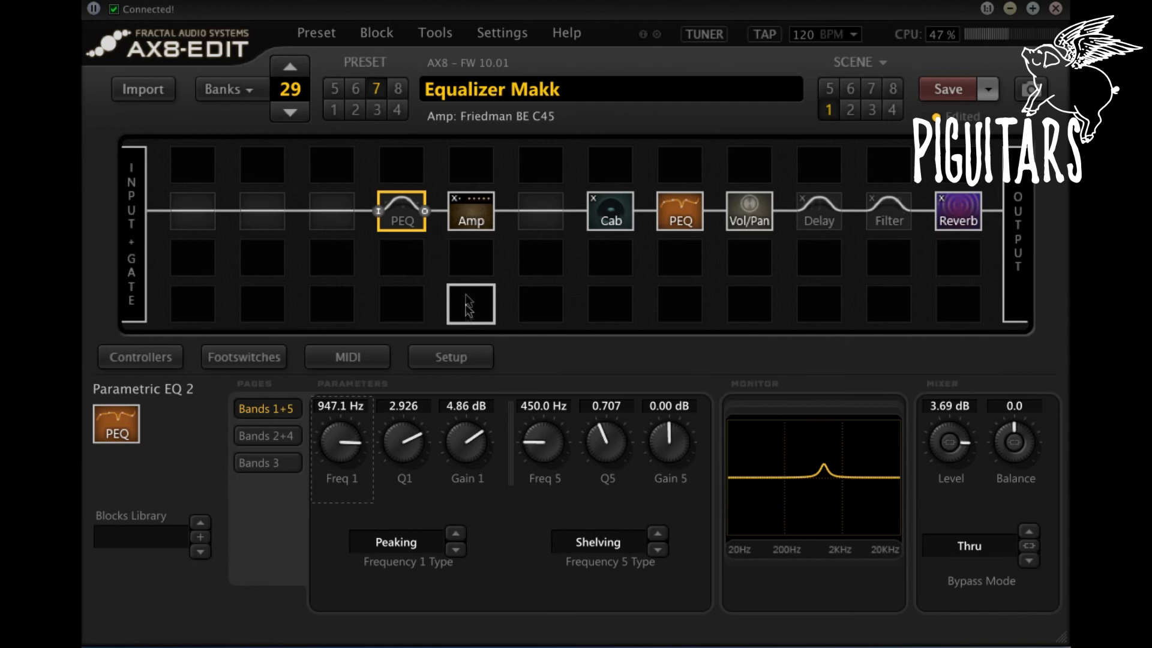
pyautogui.click(688, 218)
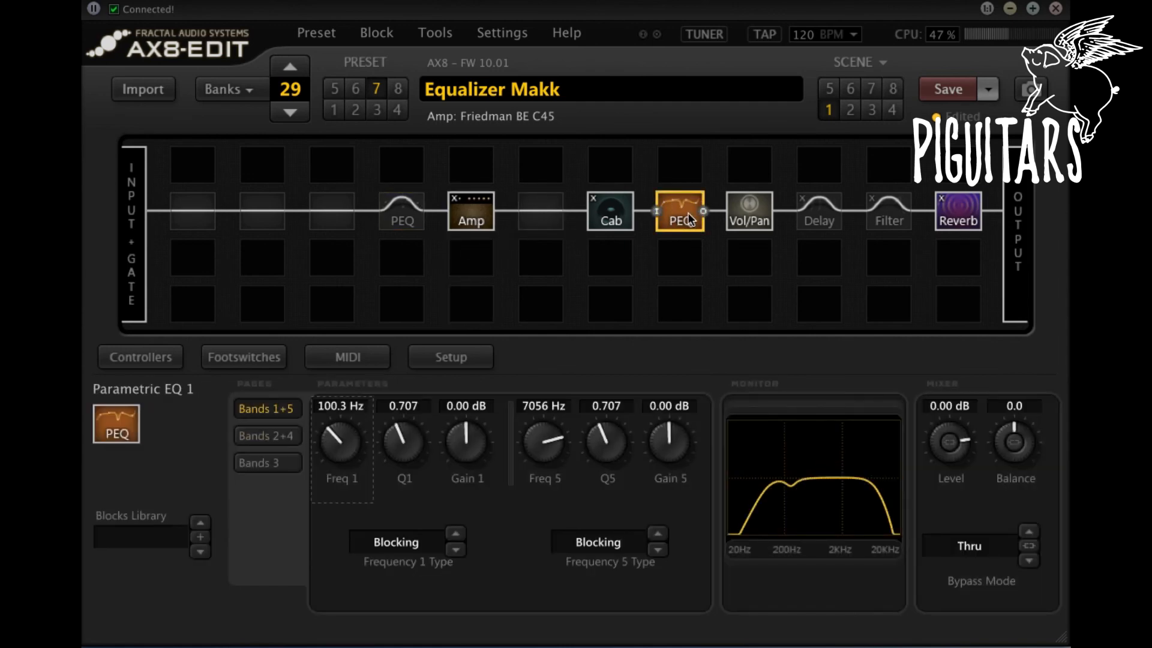
pyautogui.click(674, 213)
# Step: Set the Cab block's low cut to about 107 Hz and its high cut to about 6851 Hz
pyautogui.click(609, 214)
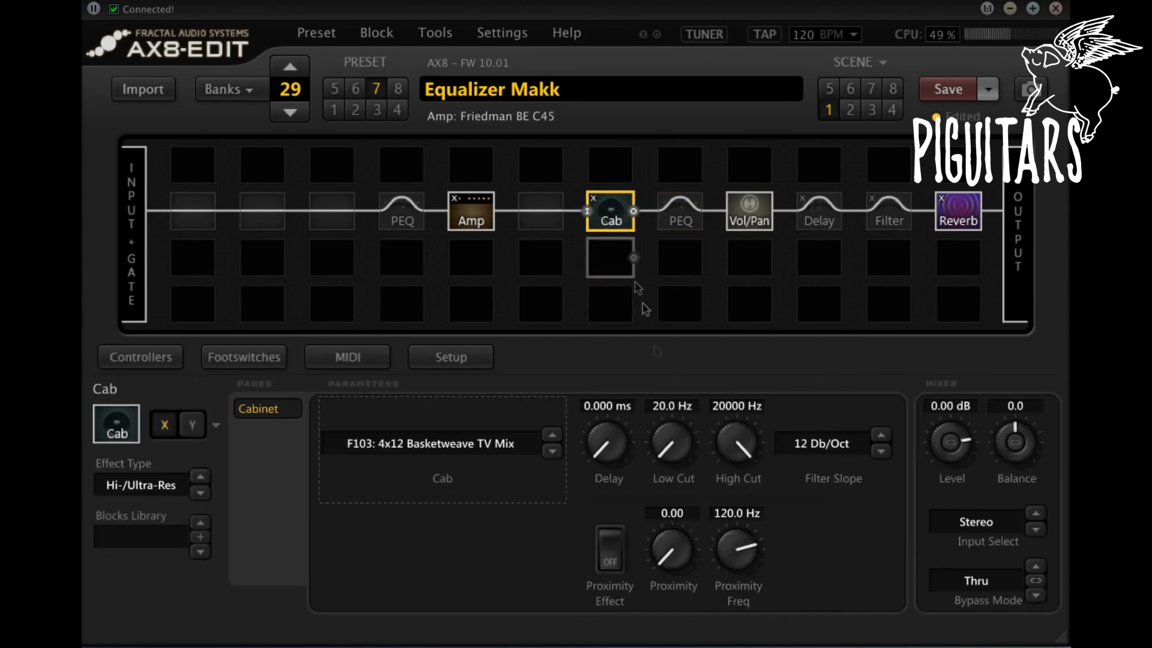
pyautogui.moveTo(673, 457); pyautogui.dragTo(681, 252)
pyautogui.moveTo(718, 420); pyautogui.dragTo(727, 562)
# Step: Try a cut of about 4.08 dB on the 250 Hz band of the Amp's graphic EQ, and reset it to zero
pyautogui.click(462, 210)
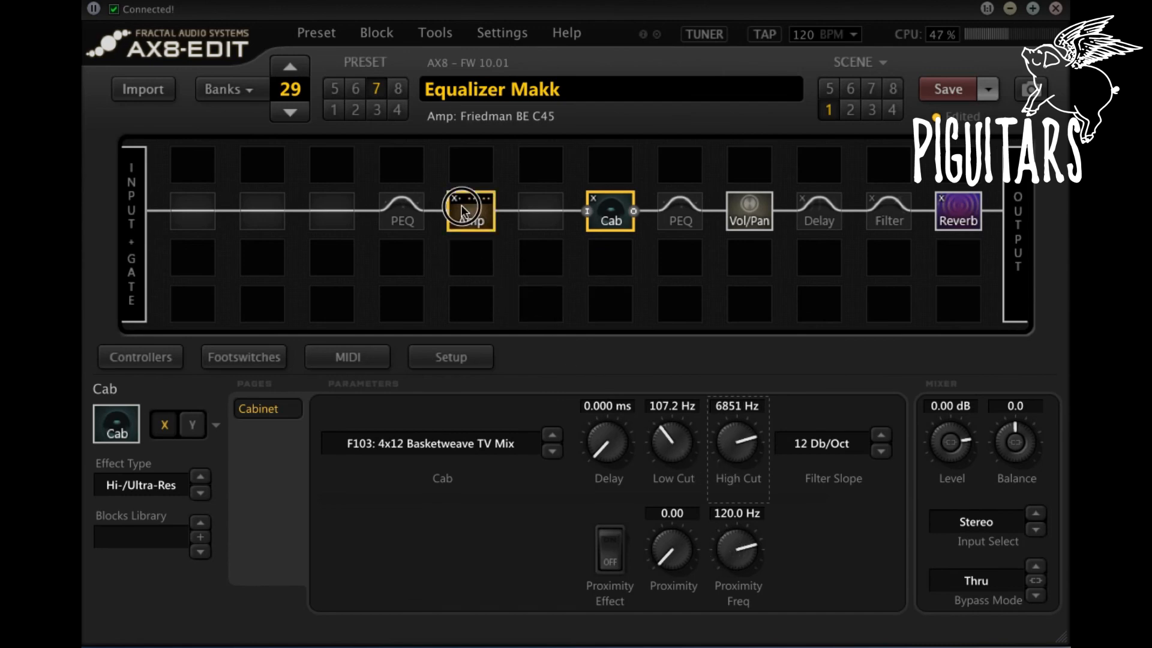
pyautogui.click(264, 435)
pyautogui.moveTo(595, 515); pyautogui.dragTo(592, 521)
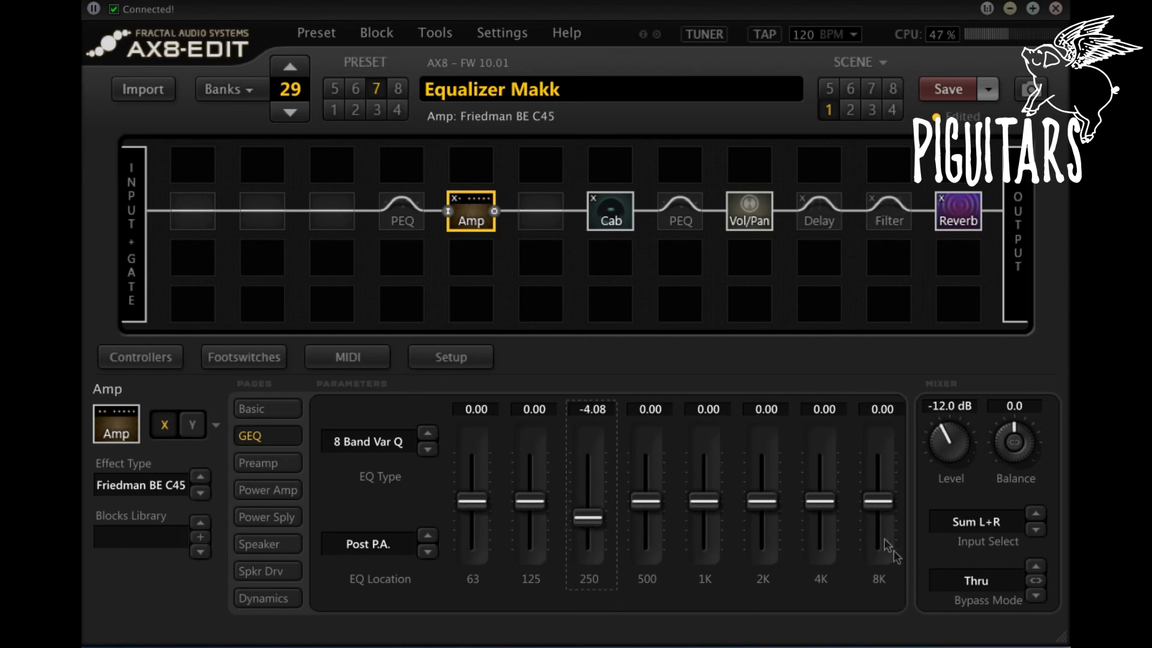
pyautogui.moveTo(821, 506); pyautogui.dragTo(822, 504)
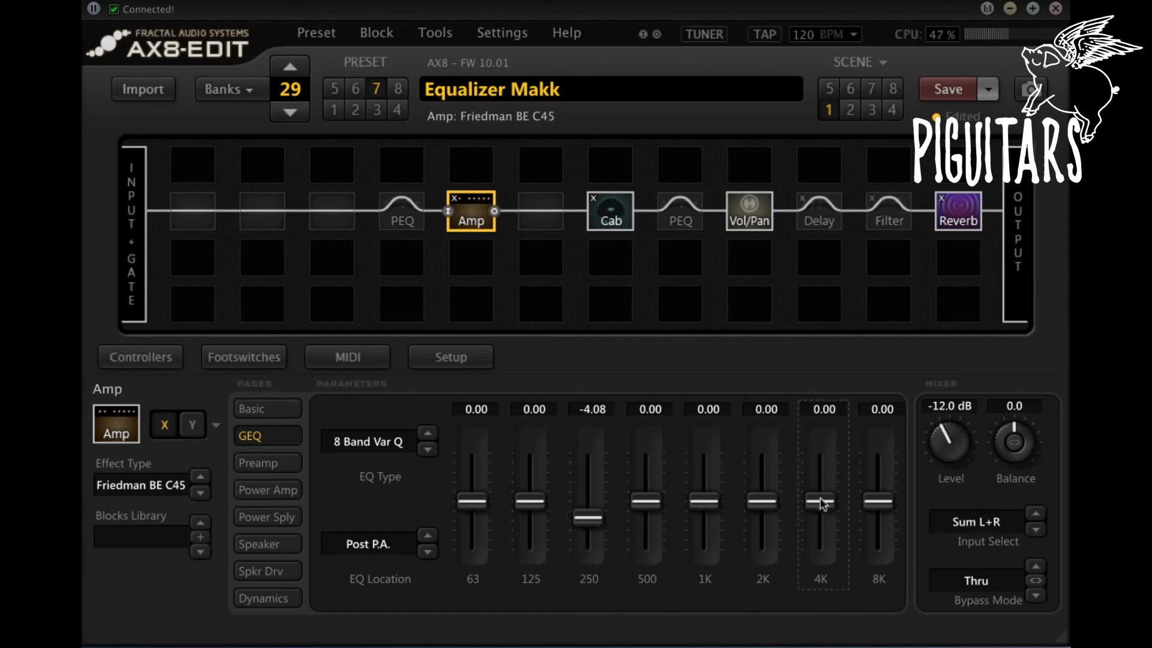
pyautogui.doubleClick(589, 517)
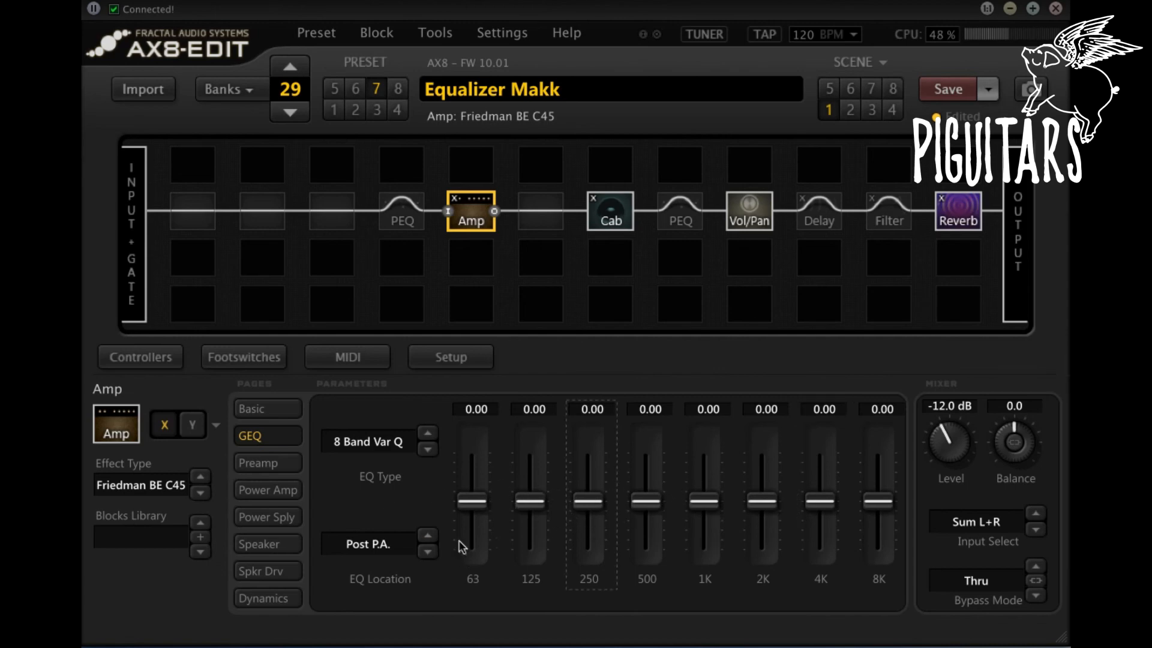
# Step: Lower the Cab block's low cut and raise its high cut again, and reselect the PEQ block after the Cab
pyautogui.click(609, 215)
pyautogui.moveTo(661, 445); pyautogui.dragTo(689, 542)
pyautogui.moveTo(744, 455); pyautogui.dragTo(791, 165)
pyautogui.click(691, 219)
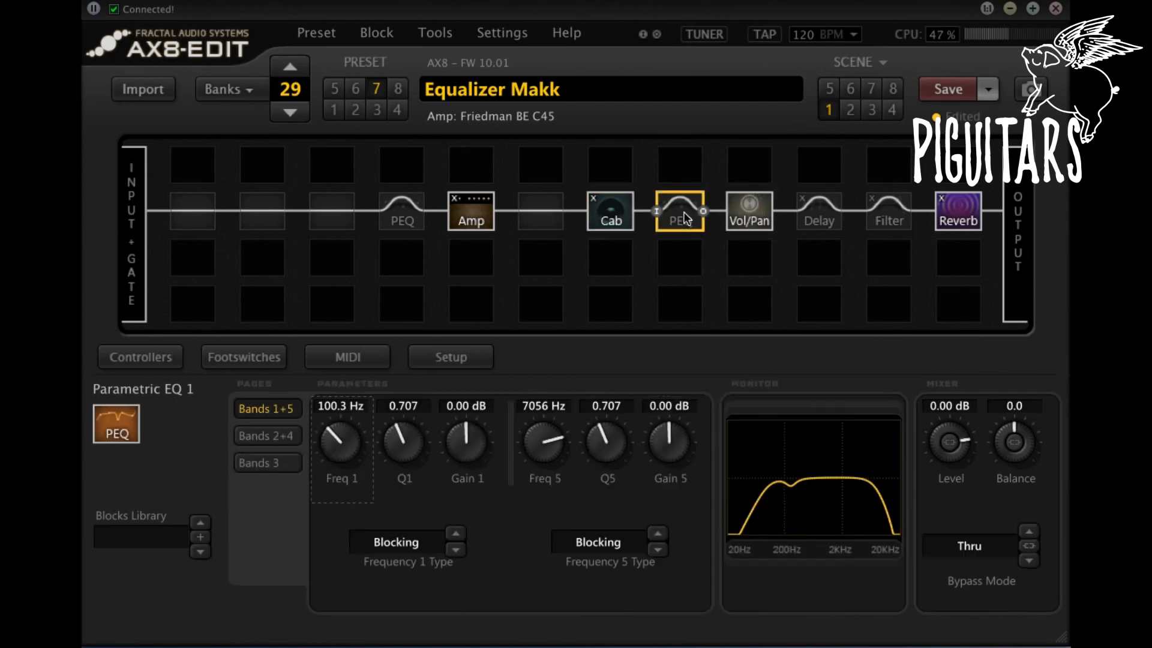